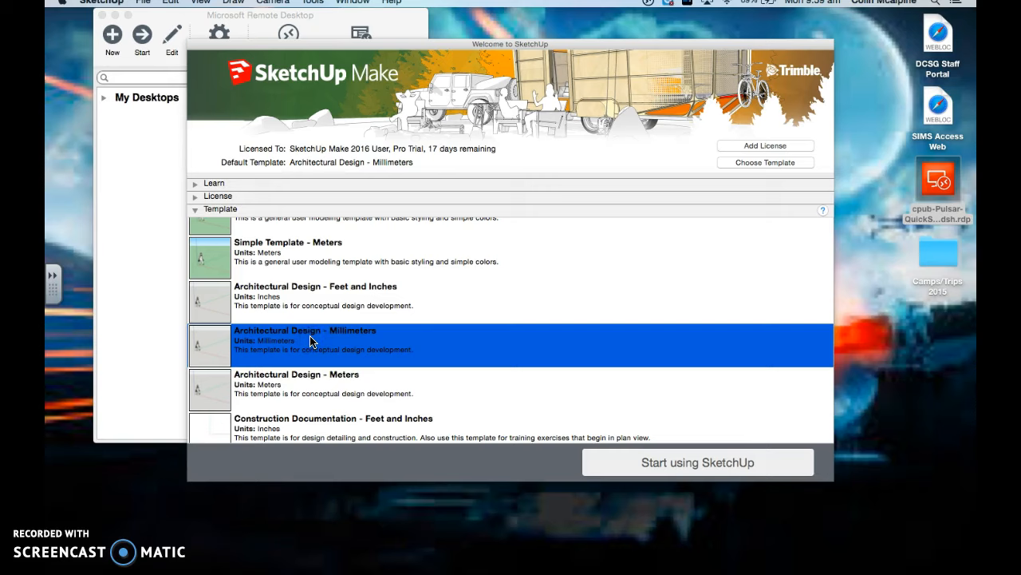
Start a new model with the Architectural Design - Millimeters template and collapse the Instructor window out of the way.
click(689, 464)
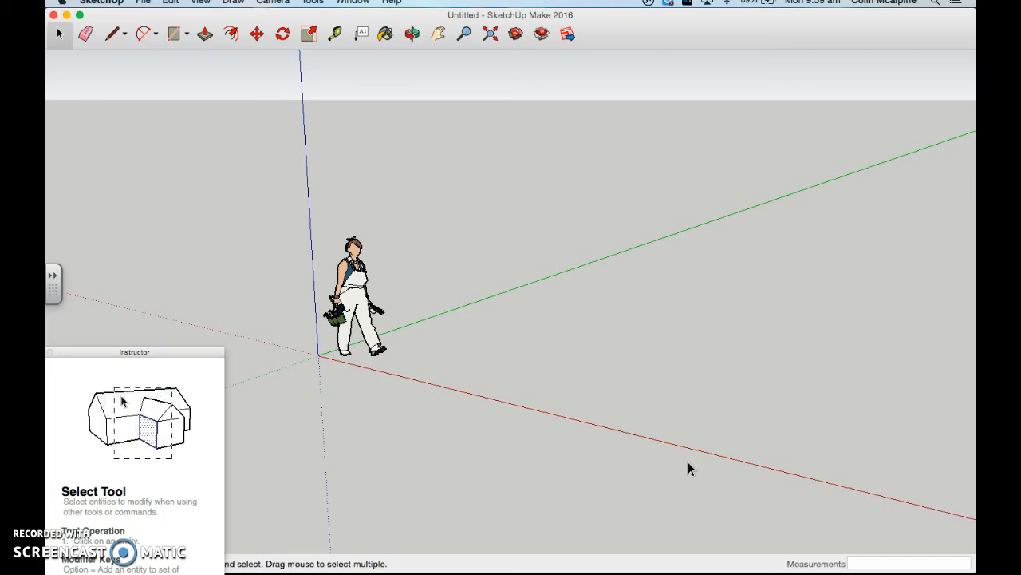
drag(80, 351, 101, 514)
double_click(125, 352)
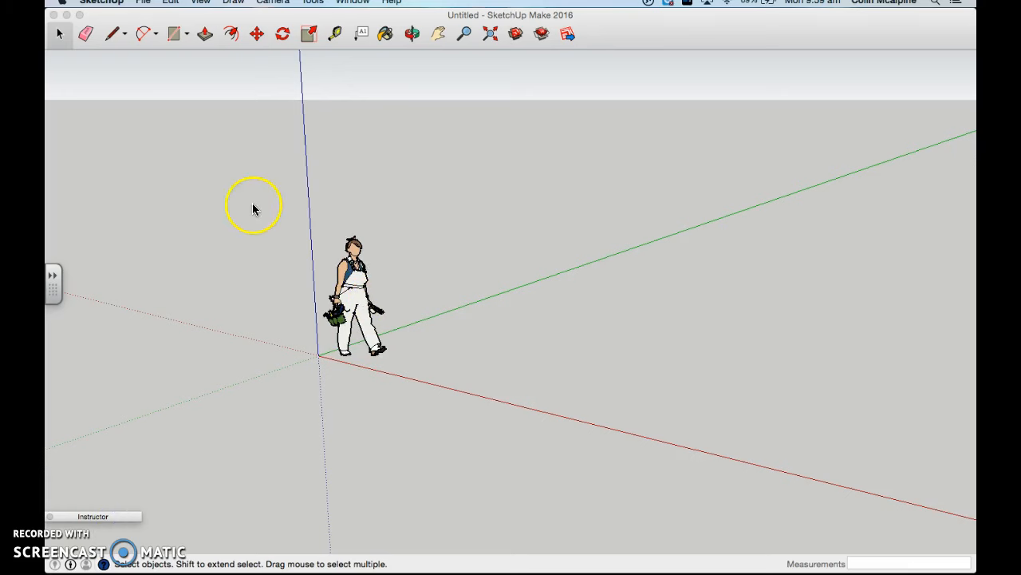
Erase the default human figure standing near the origin.
click(86, 35)
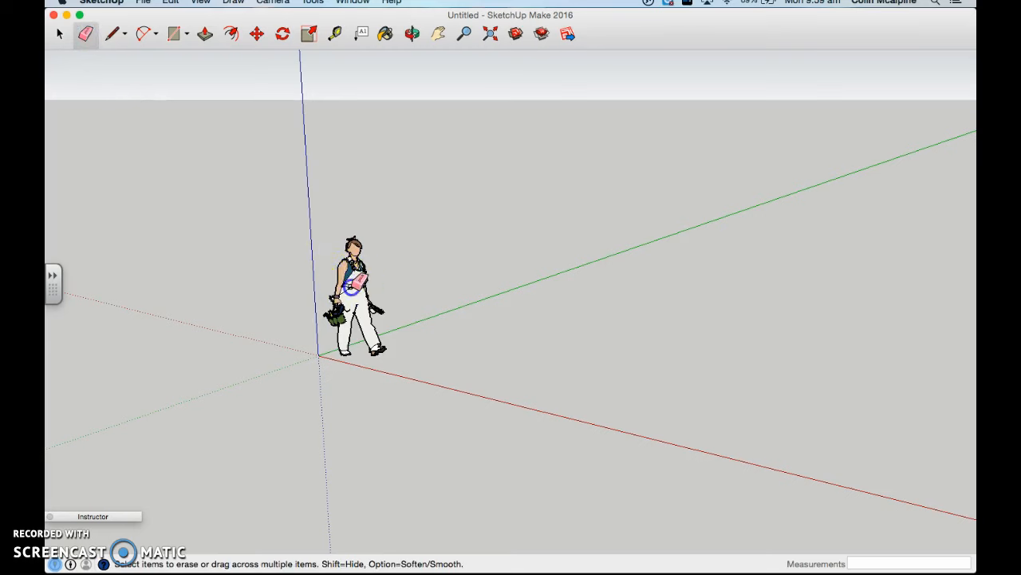
click(352, 285)
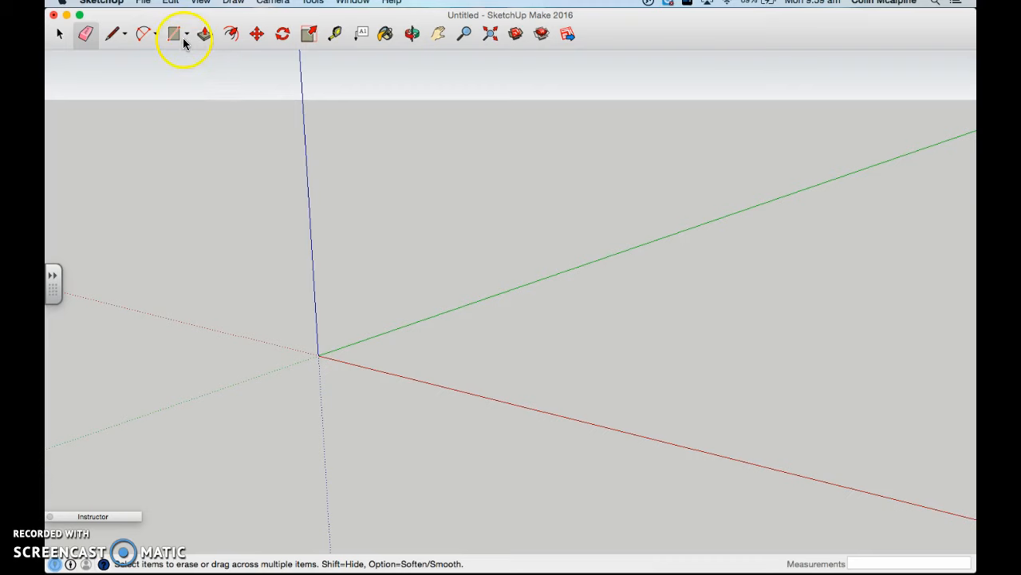
click(125, 35)
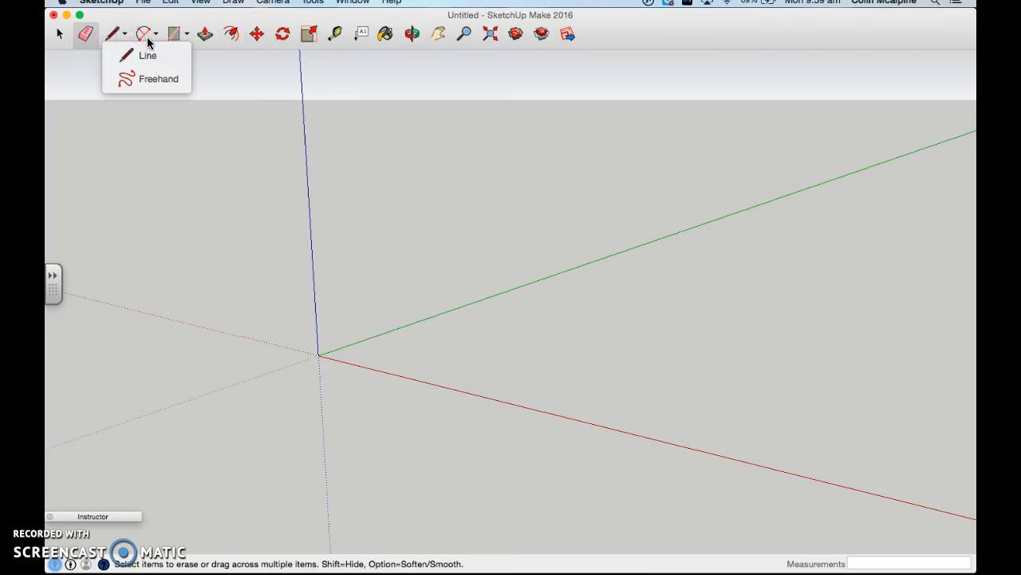
click(154, 35)
click(153, 35)
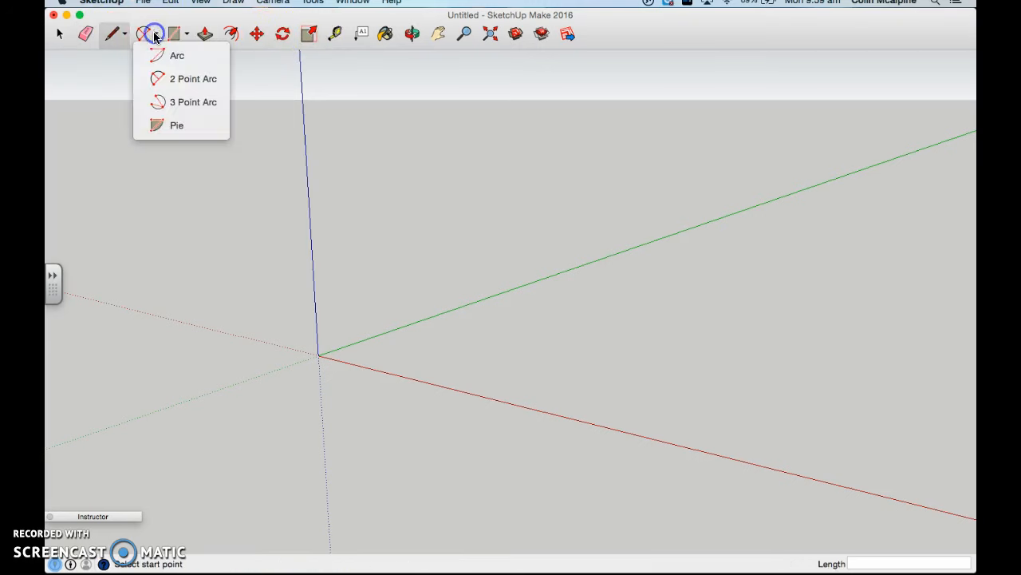
click(177, 77)
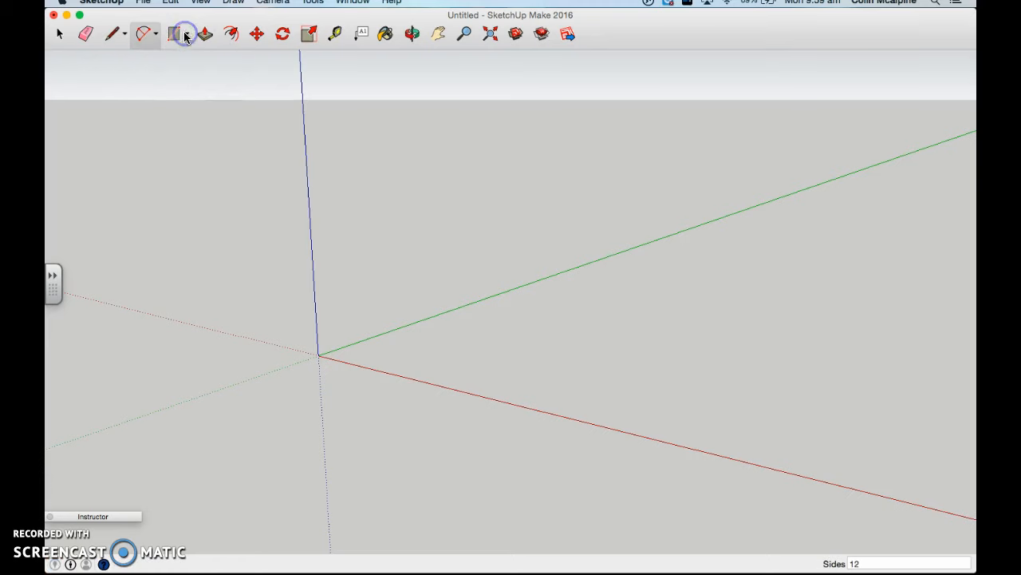
Draw a circle centred on the origin with a radius of about 3116 mm and pull it up about 4245 mm into a cylinder.
click(189, 35)
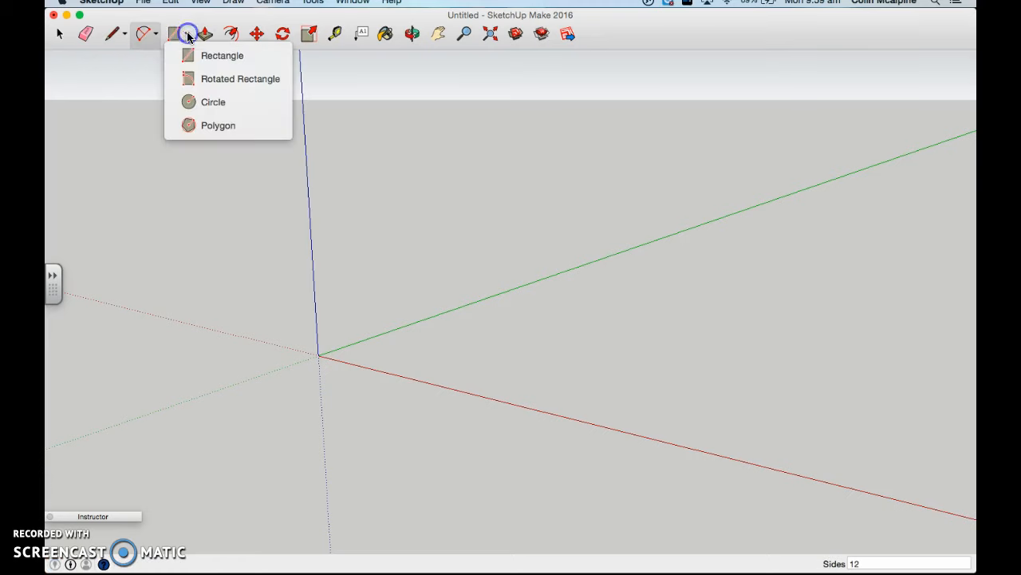
click(212, 102)
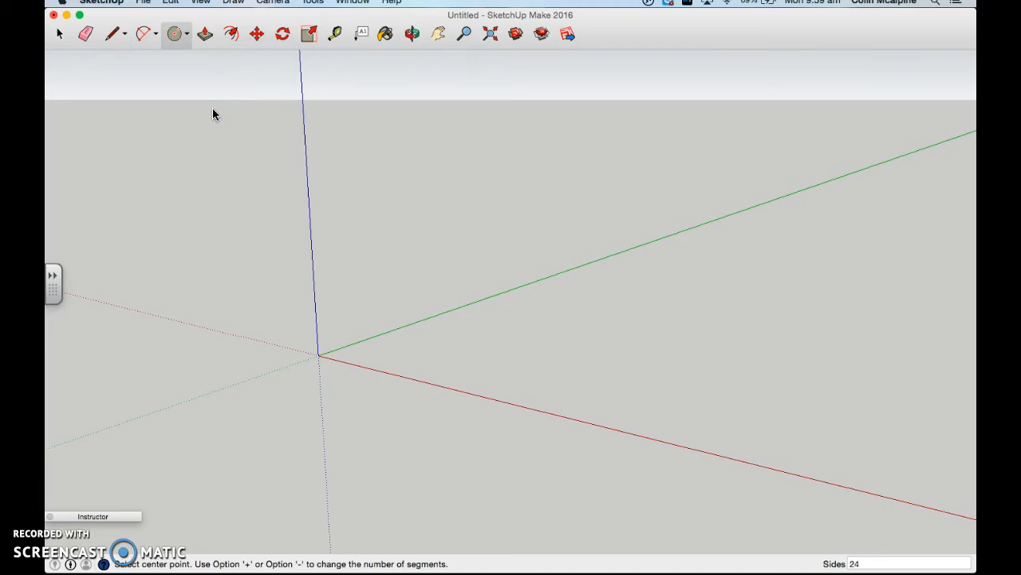
click(318, 354)
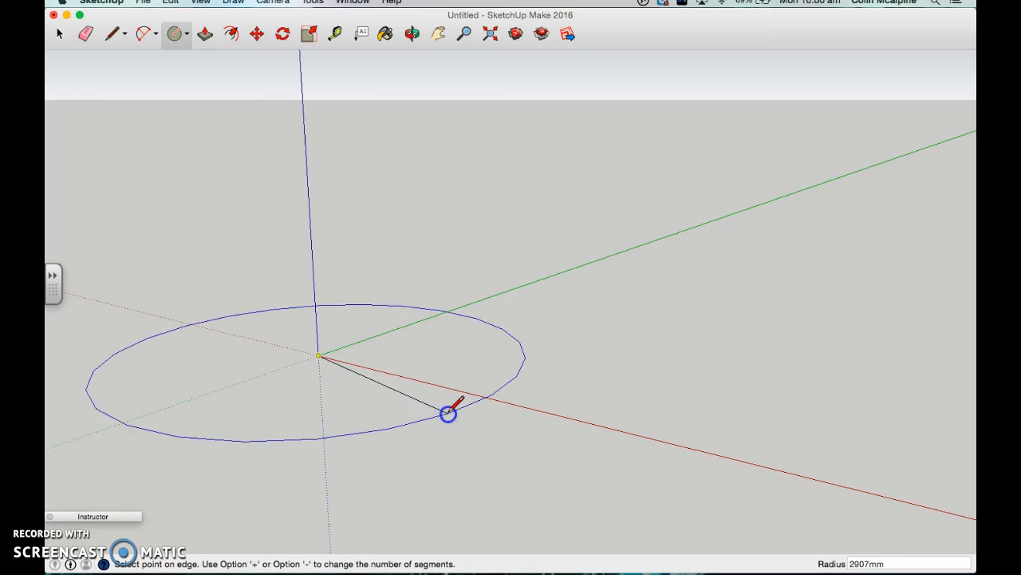
click(502, 402)
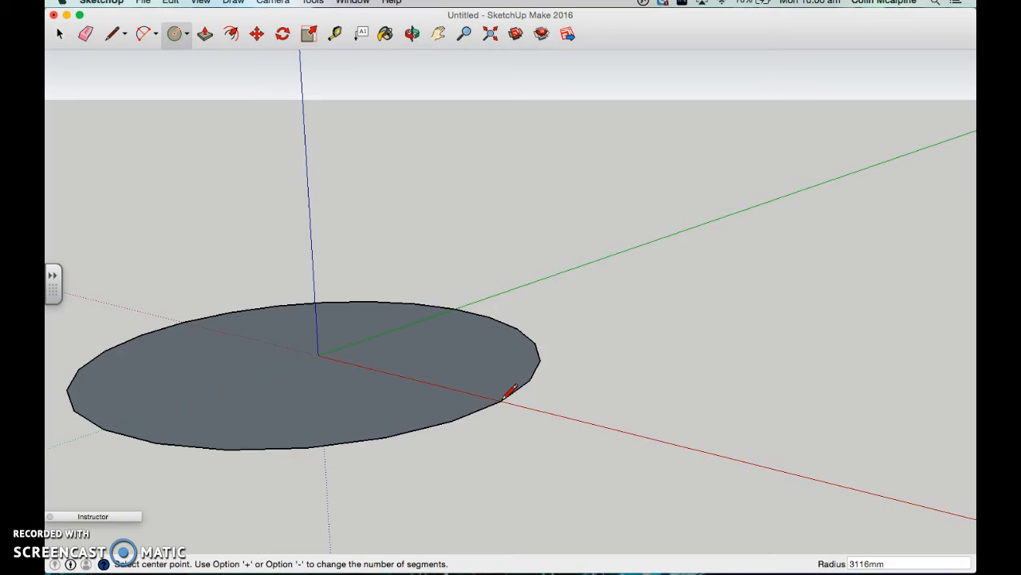
click(206, 37)
drag(300, 359, 286, 57)
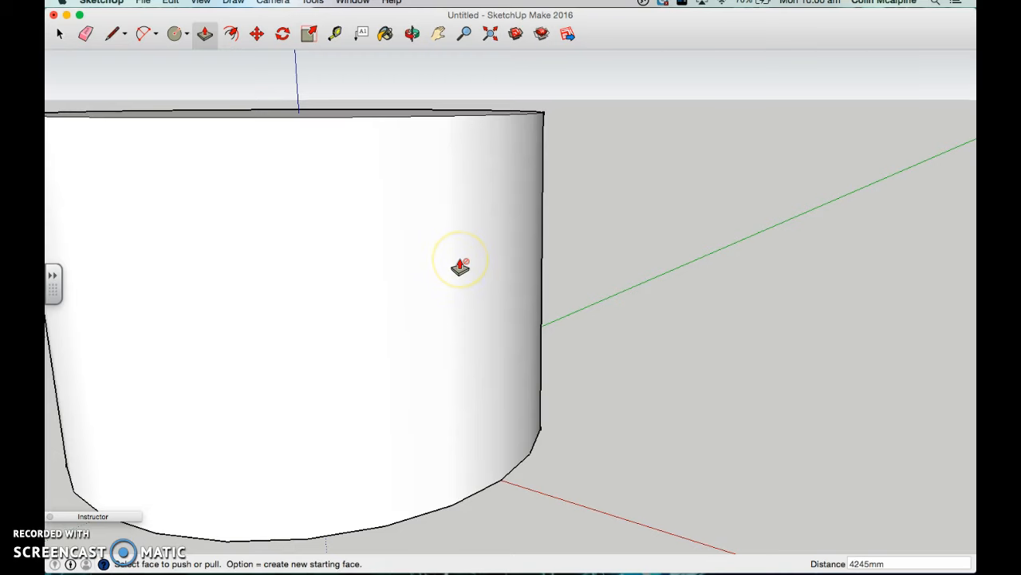
Pull the cylinder's top face up by about another 3391 mm to make it taller.
click(464, 33)
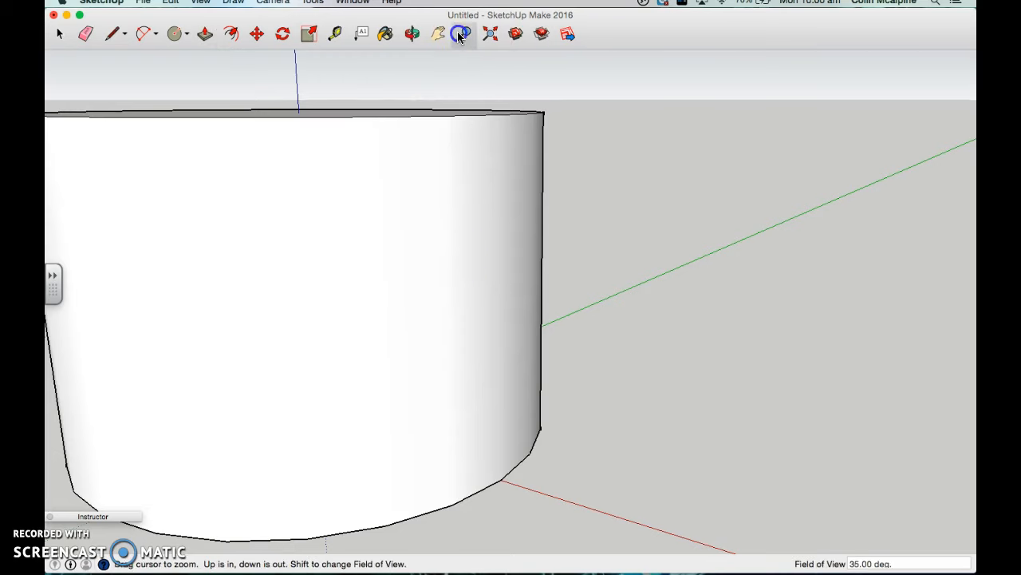
scroll(407, 255, up, 3)
scroll(407, 260, down, 5)
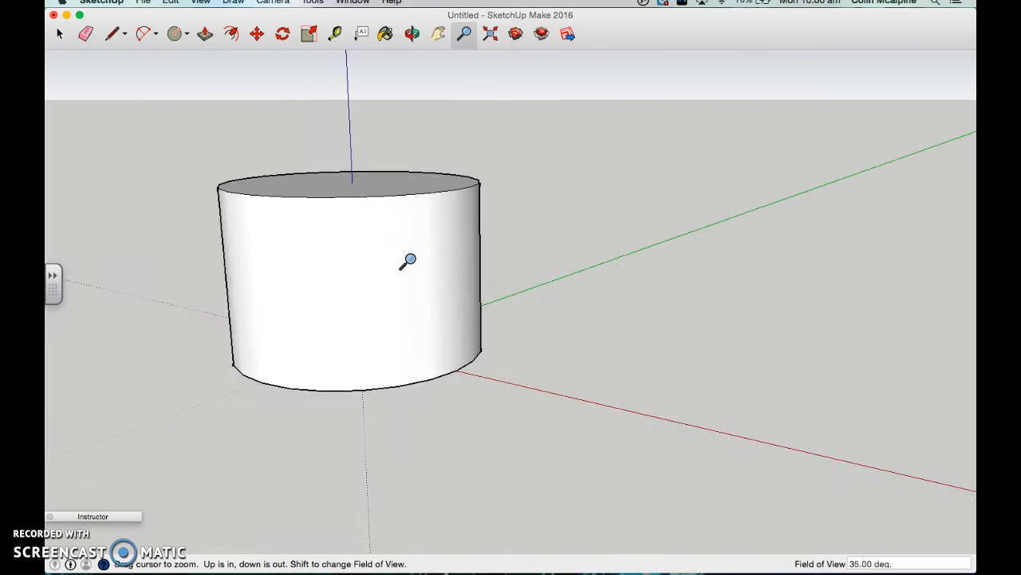
click(411, 34)
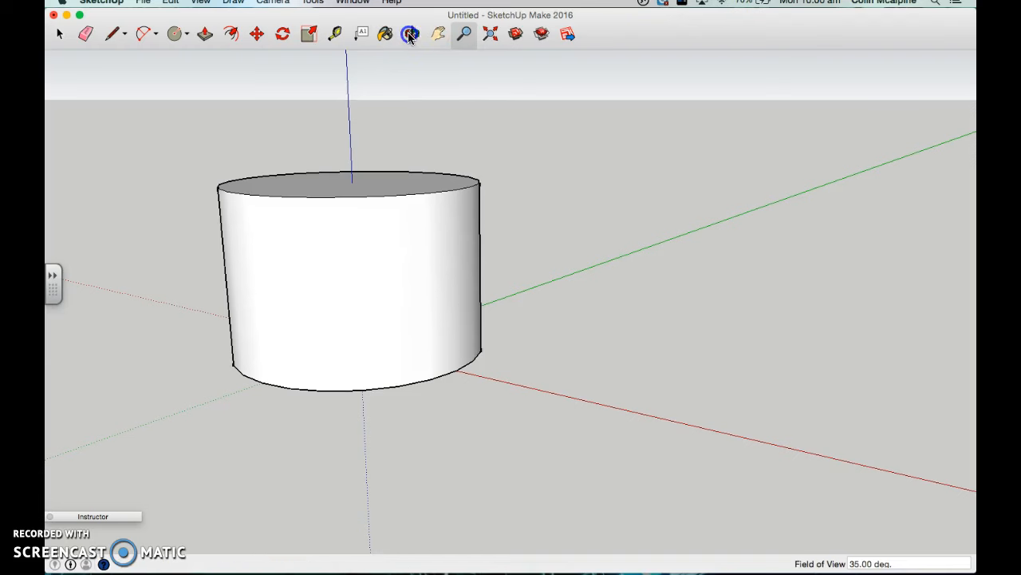
drag(360, 205, 390, 277)
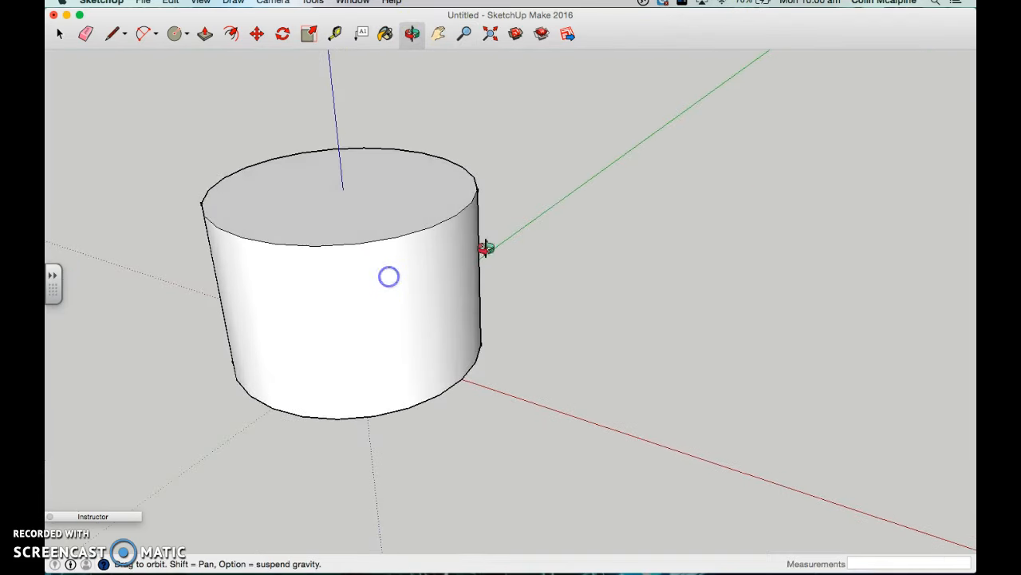
scroll(484, 128, down, 5)
drag(507, 192, 510, 258)
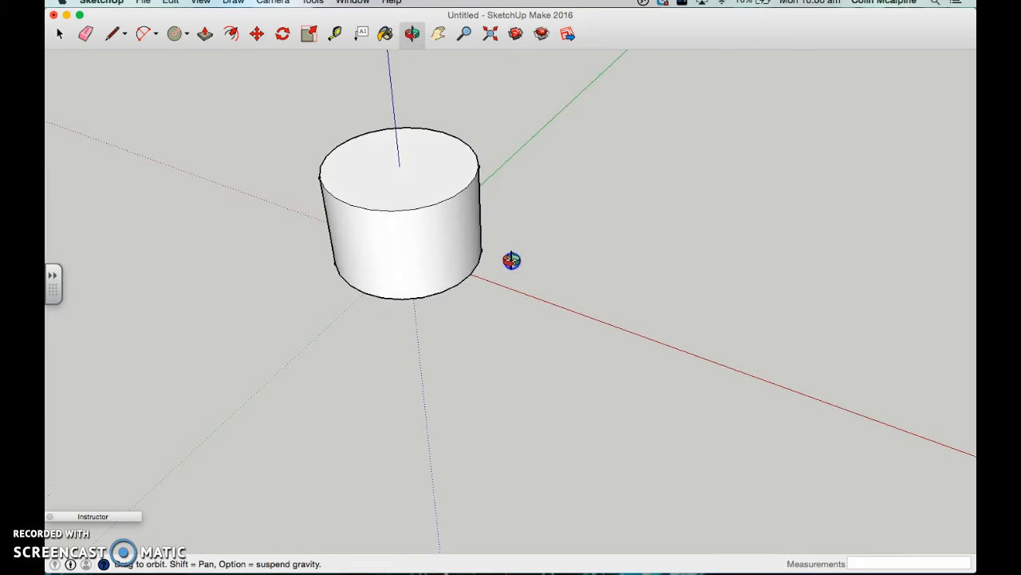
click(204, 34)
drag(380, 163, 371, 83)
click(565, 176)
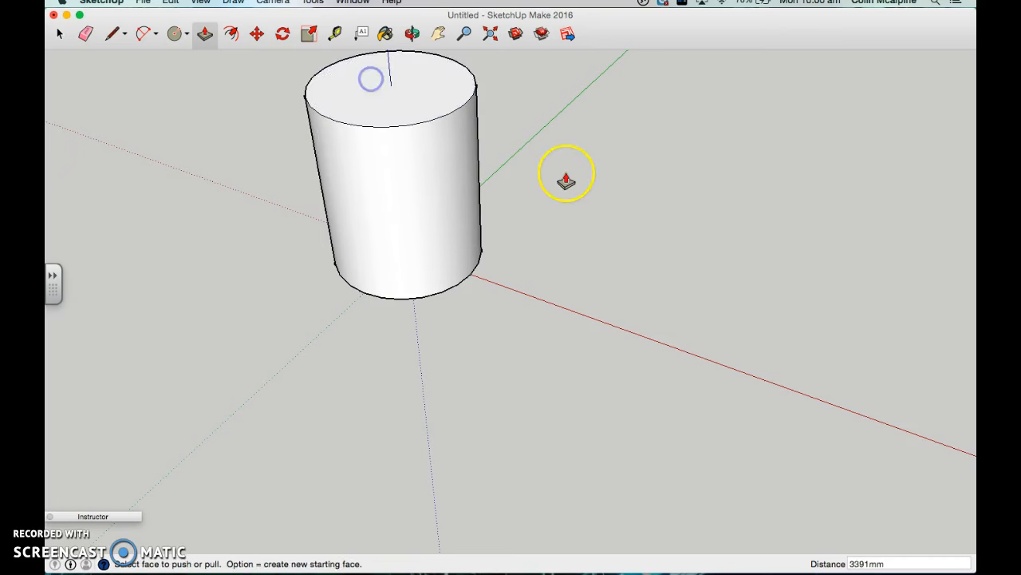
Examine the taller cylinder from different angles and distances.
scroll(566, 177, up, 2)
scroll(567, 155, down, 4)
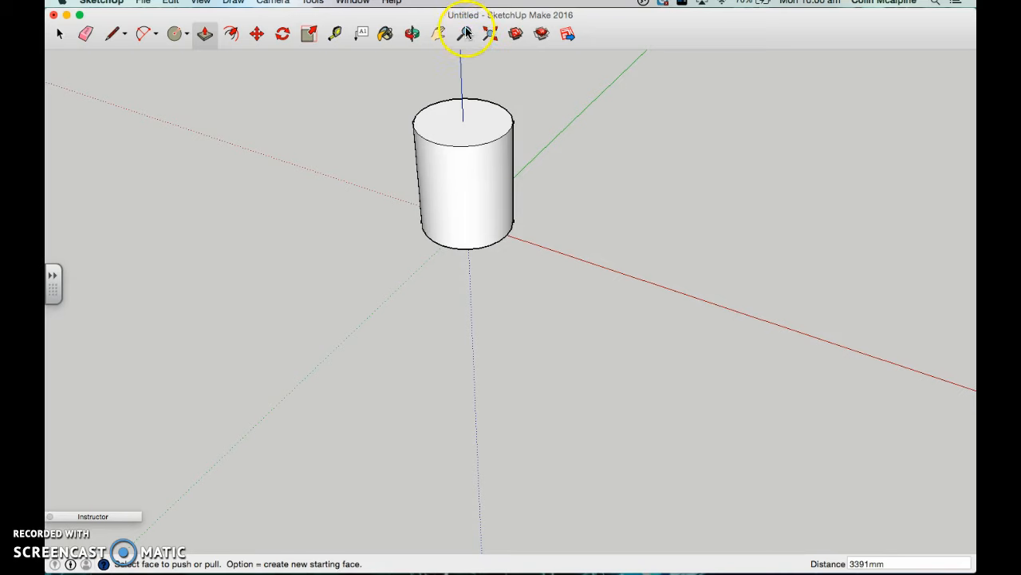
click(411, 33)
drag(556, 174, 462, 118)
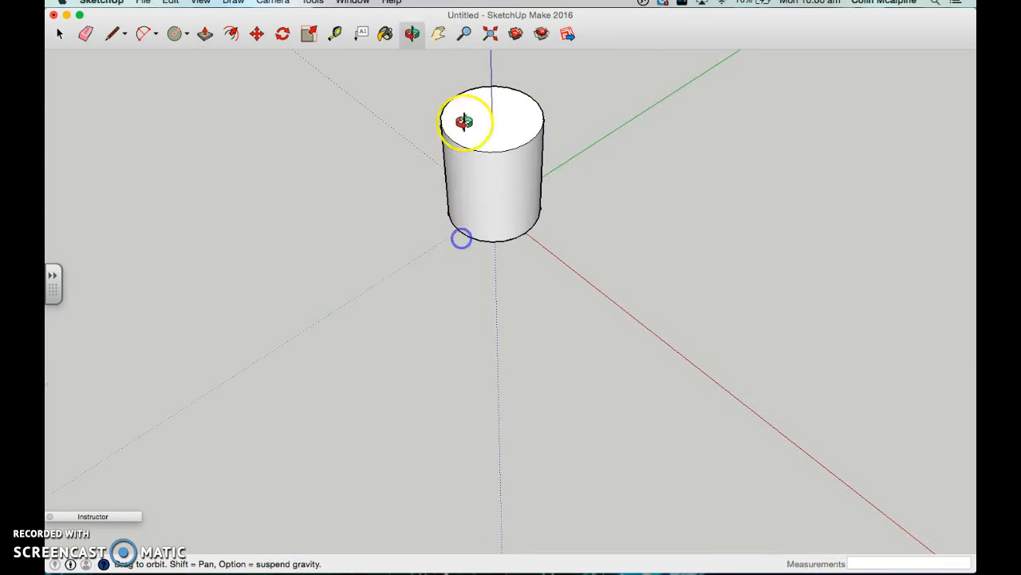
click(464, 34)
scroll(468, 174, up, 5)
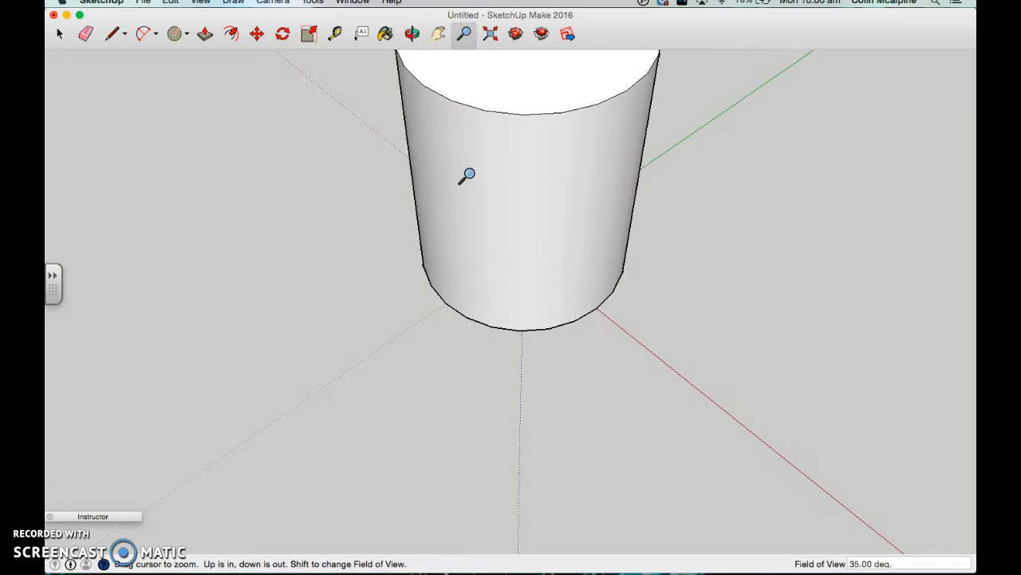
scroll(468, 174, down, 4)
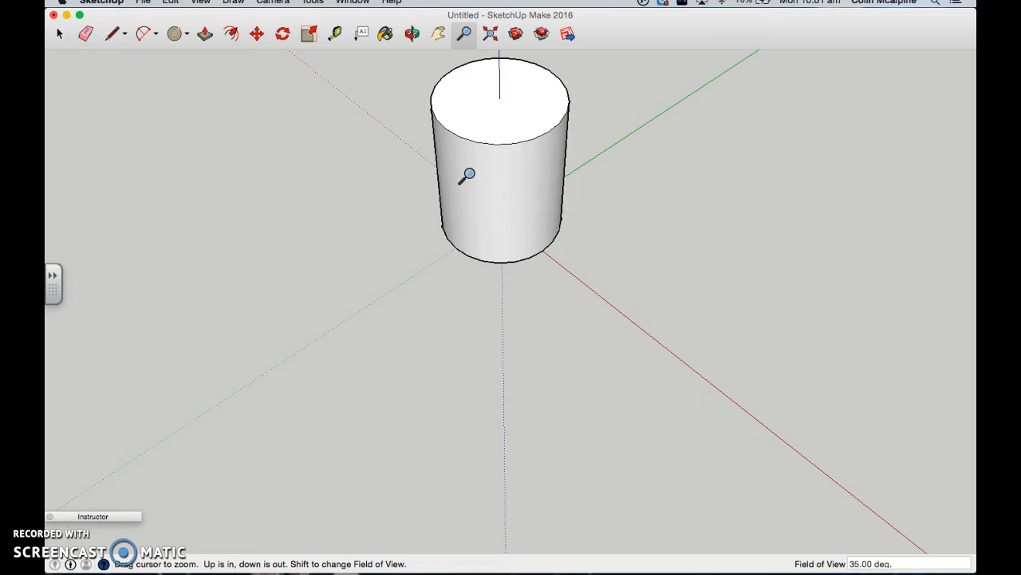
Offset the edge of the cylinder's bottom face inward by about 334 mm.
click(411, 33)
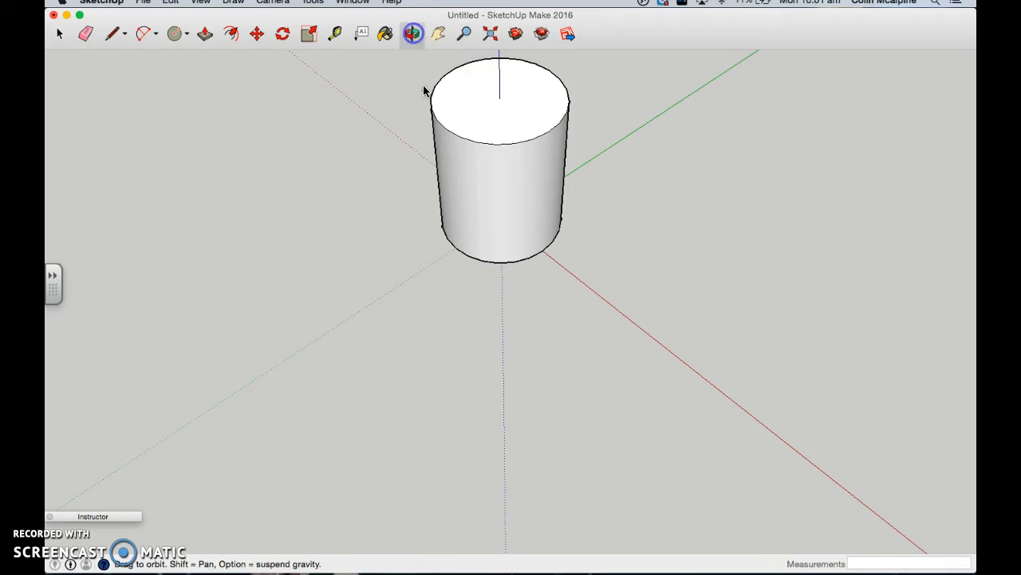
drag(589, 254, 628, 158)
drag(595, 320, 630, 173)
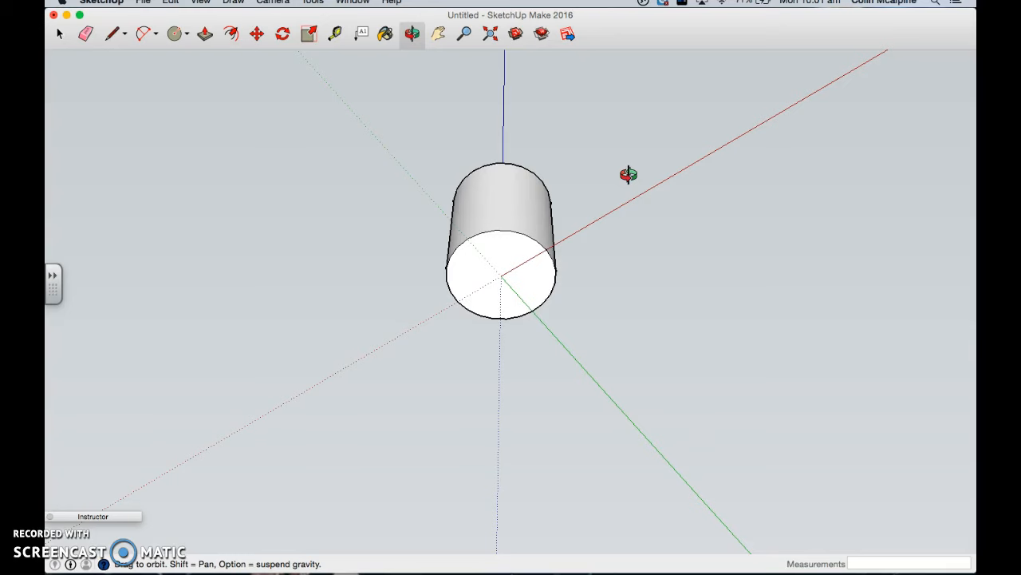
click(230, 35)
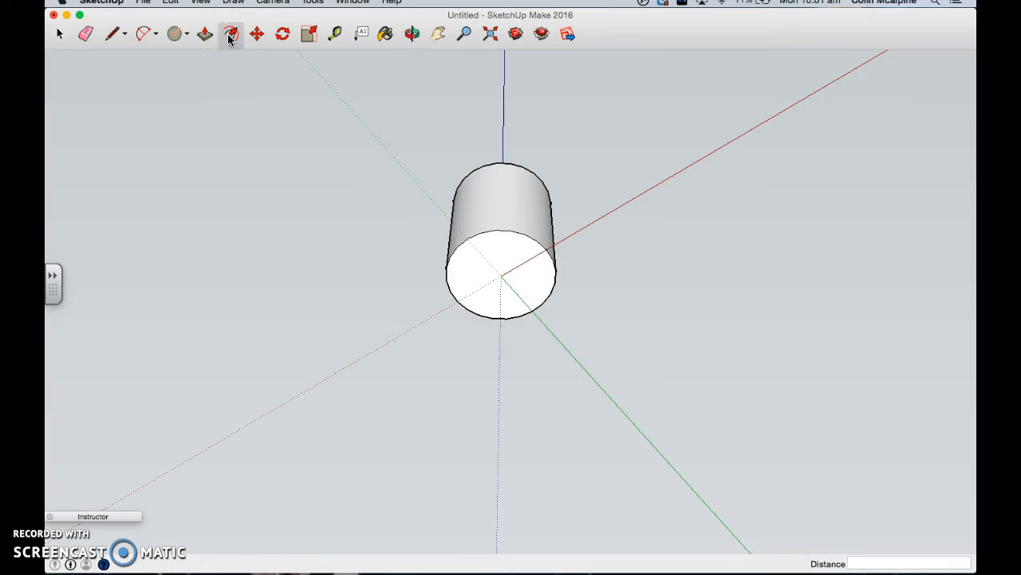
click(499, 238)
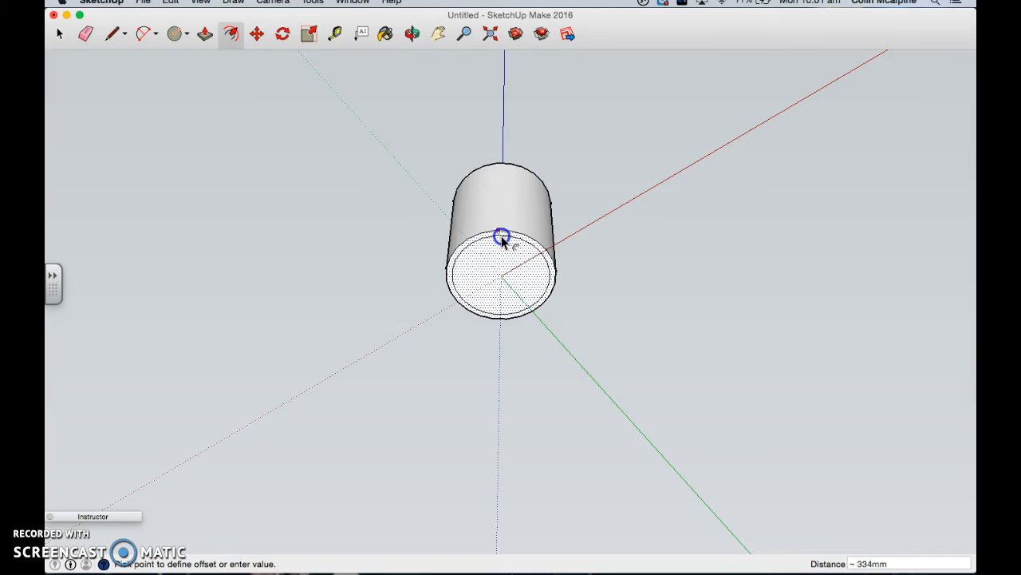
click(501, 237)
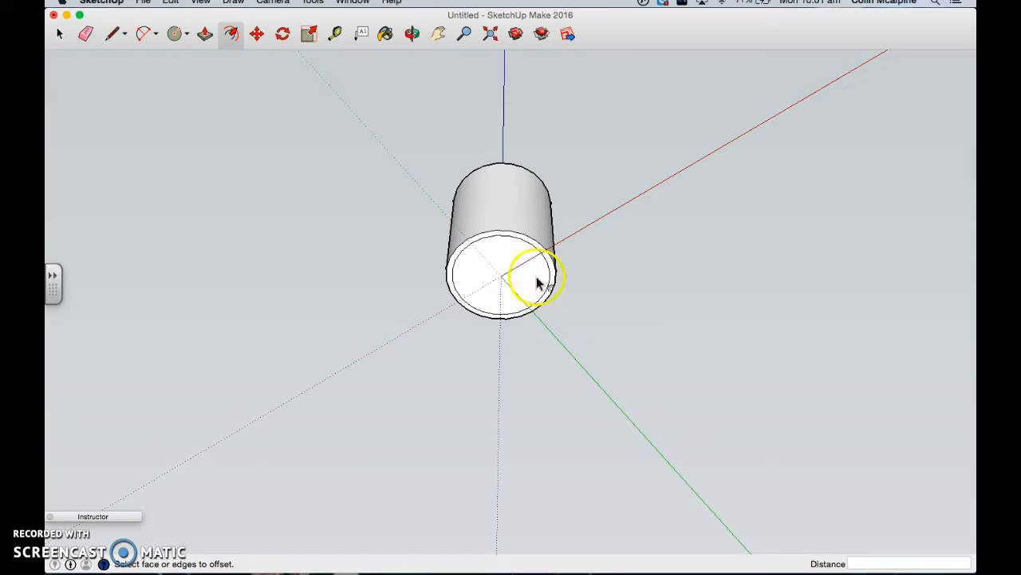
Push the inner circle of the bottom face into the cylinder by about 318 mm.
click(205, 34)
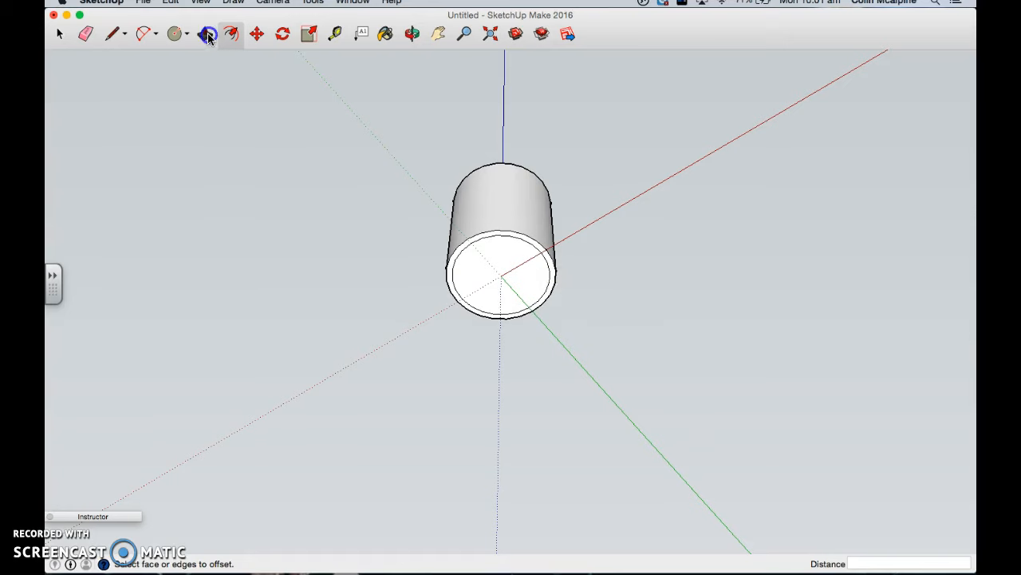
click(511, 265)
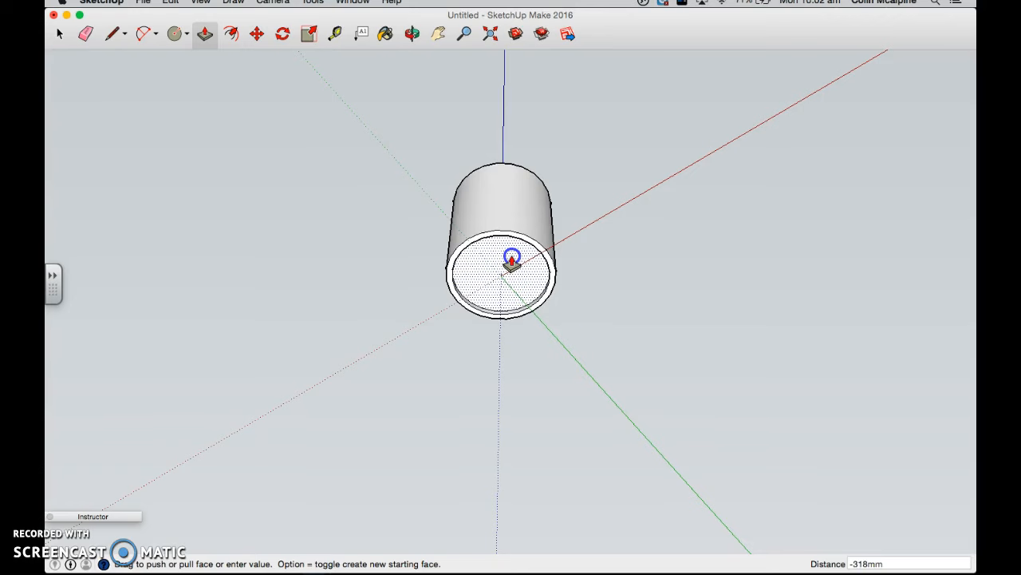
click(512, 260)
Offset the cylinder's top face inward to form a narrow rim and push the inner circle down about 210 mm.
click(463, 33)
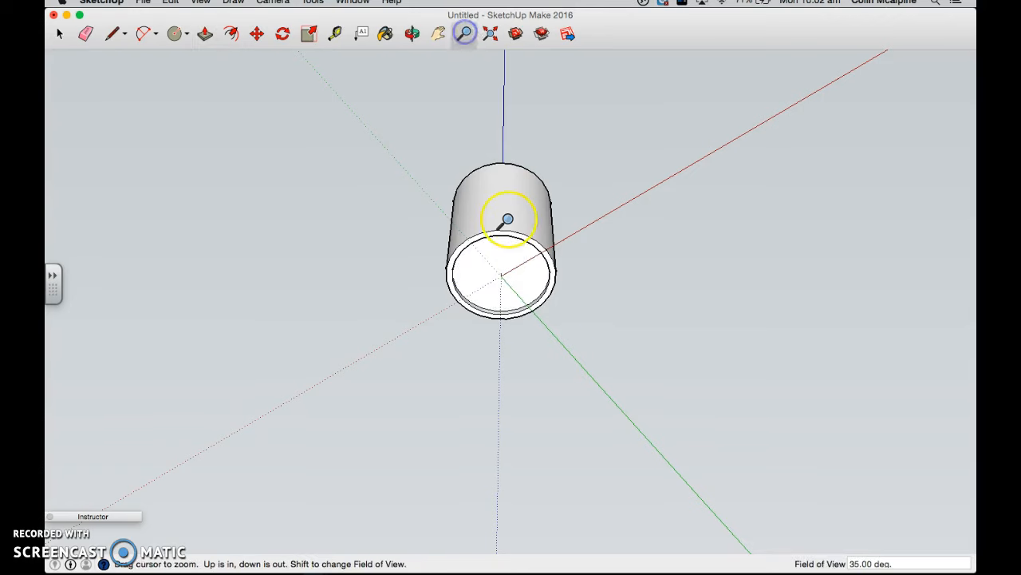
scroll(509, 219, up, 8)
scroll(509, 219, down, 3)
click(412, 33)
drag(505, 222, 511, 415)
click(309, 33)
click(495, 186)
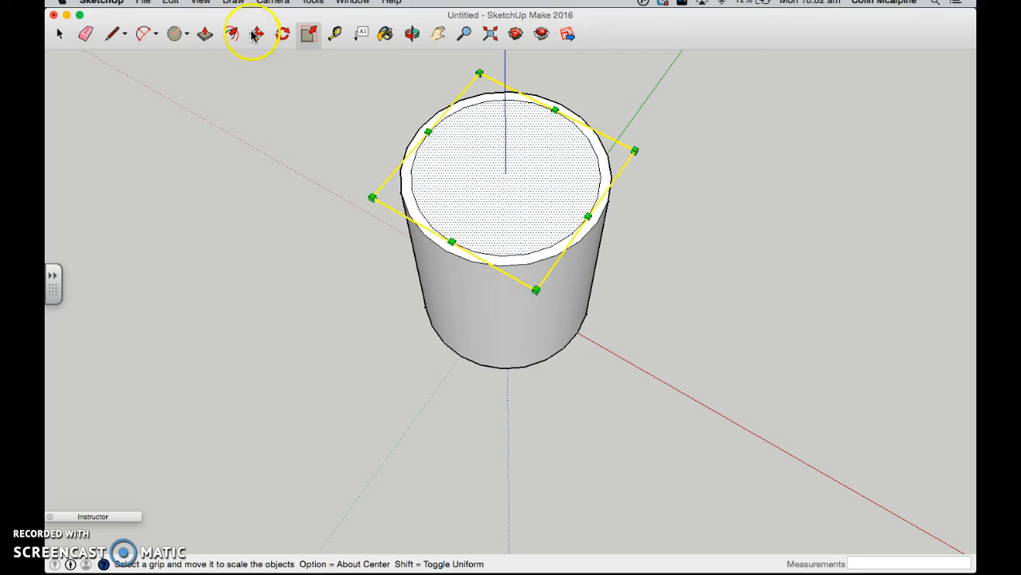
click(205, 34)
click(473, 177)
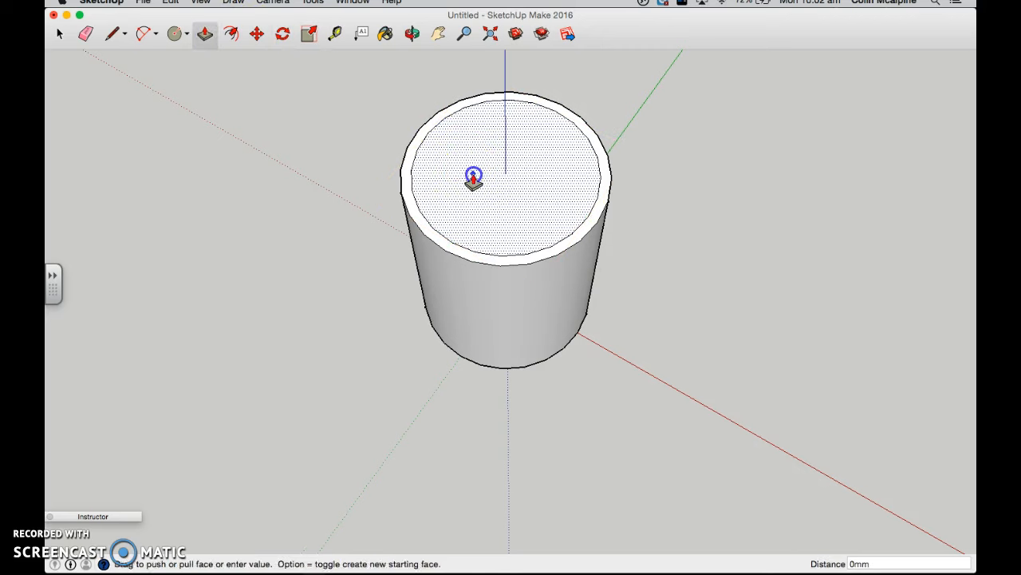
drag(474, 144, 478, 182)
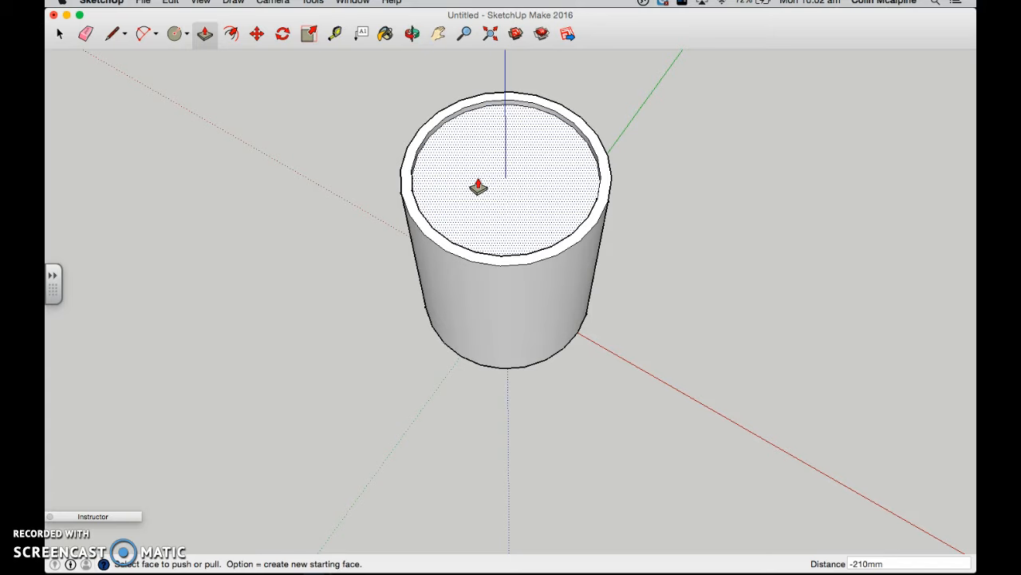
click(293, 99)
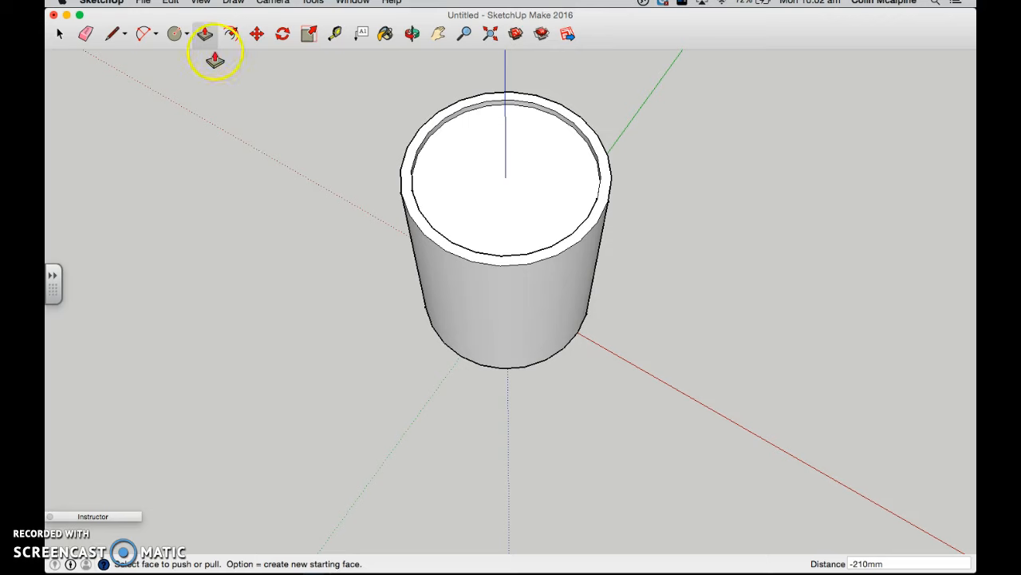
Draw a circle with a radius of about 753 mm at the centre of the recessed top face.
click(173, 35)
click(507, 185)
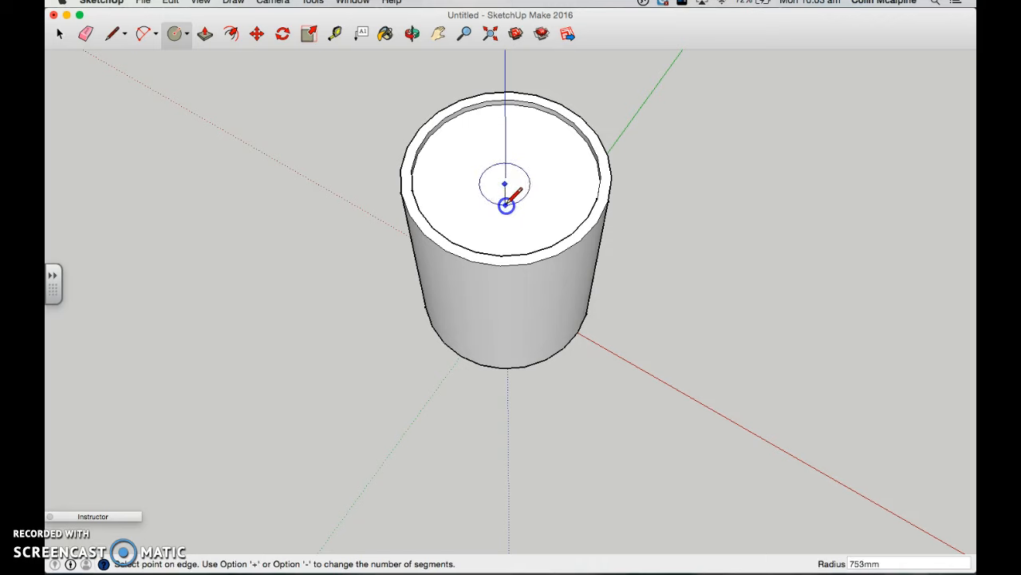
click(505, 203)
click(507, 224)
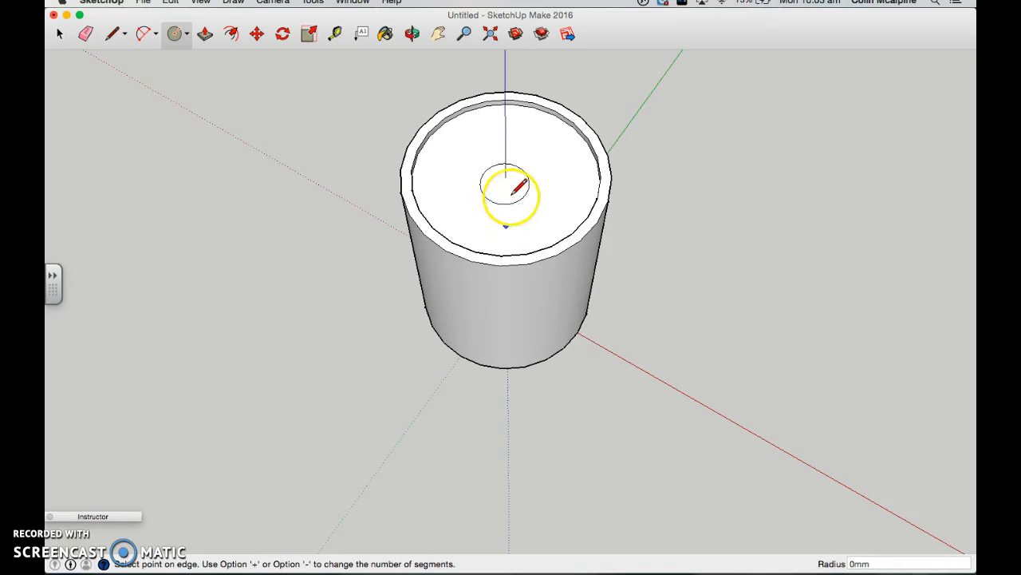
click(509, 199)
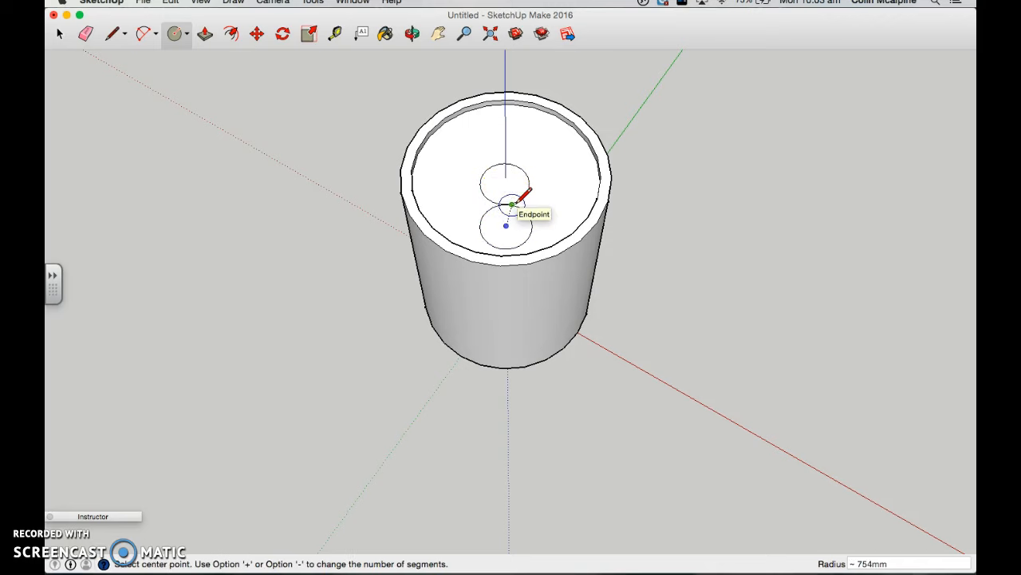
key(super+z)
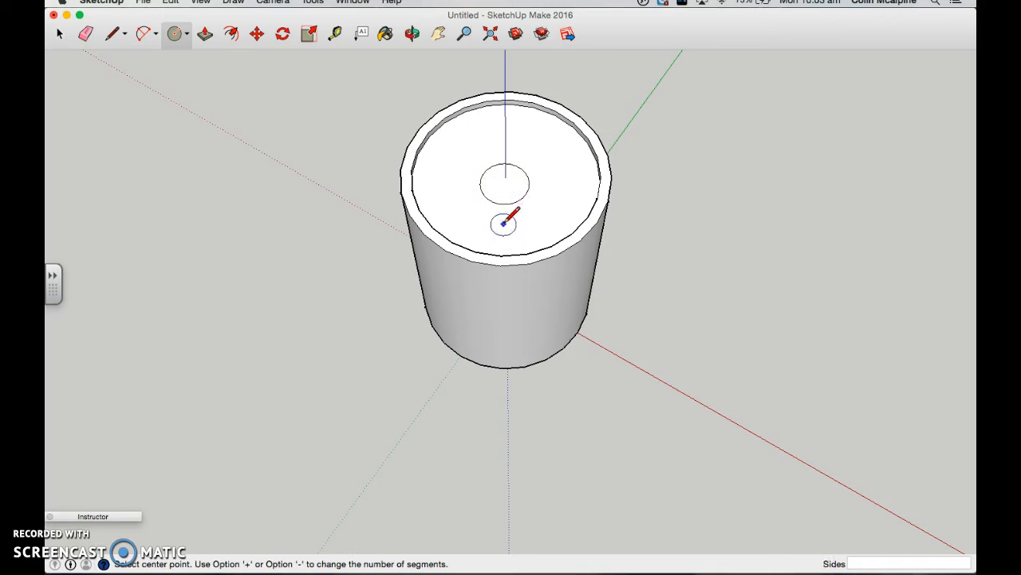
Draw a circle of about 1132 mm radius on the recessed top face, in front of the central circle and overlapping it.
click(504, 215)
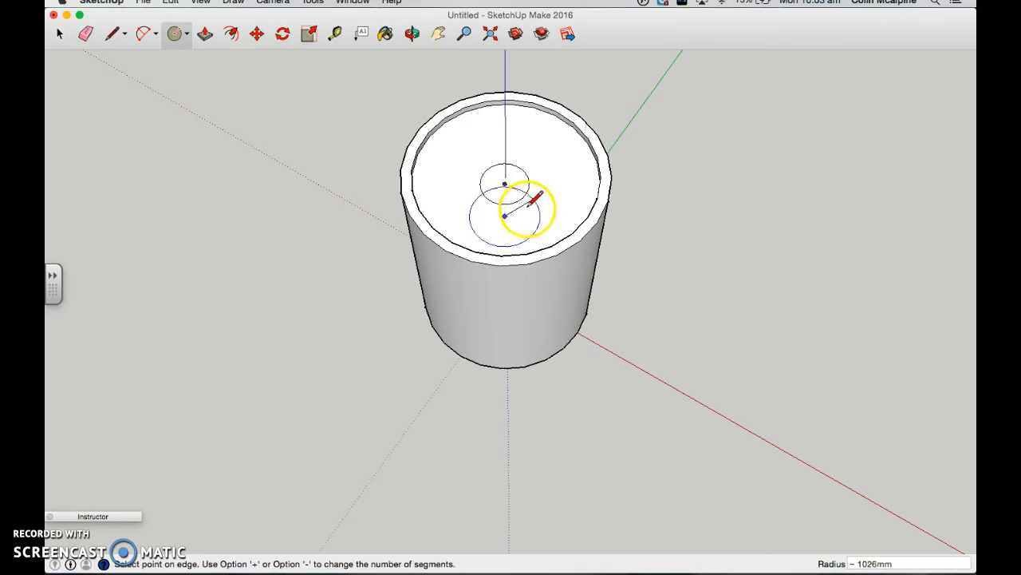
click(503, 186)
click(575, 192)
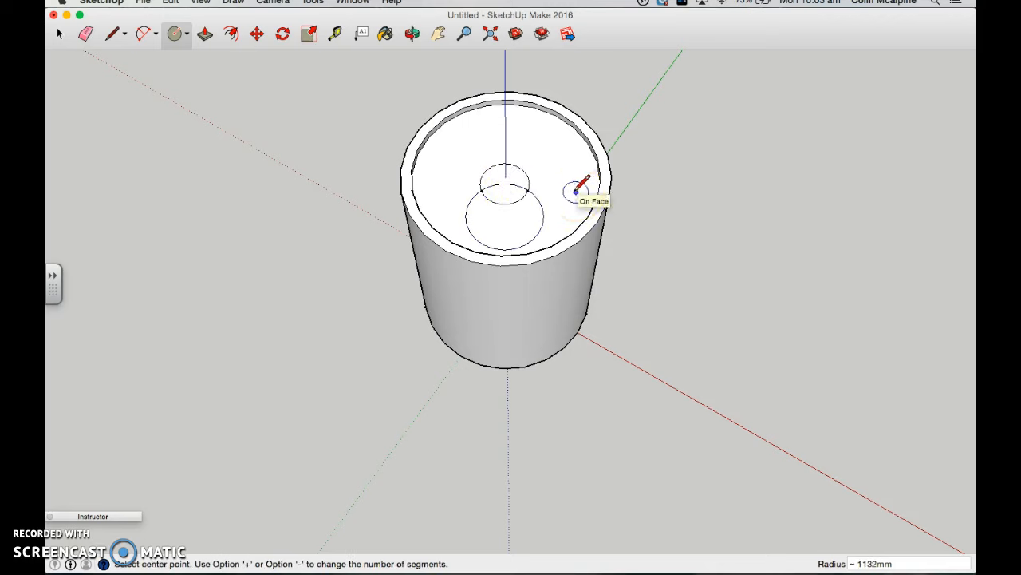
Connect the two overlapping circles with a straight line on each side, about 1369 mm and 1407 mm long.
click(112, 33)
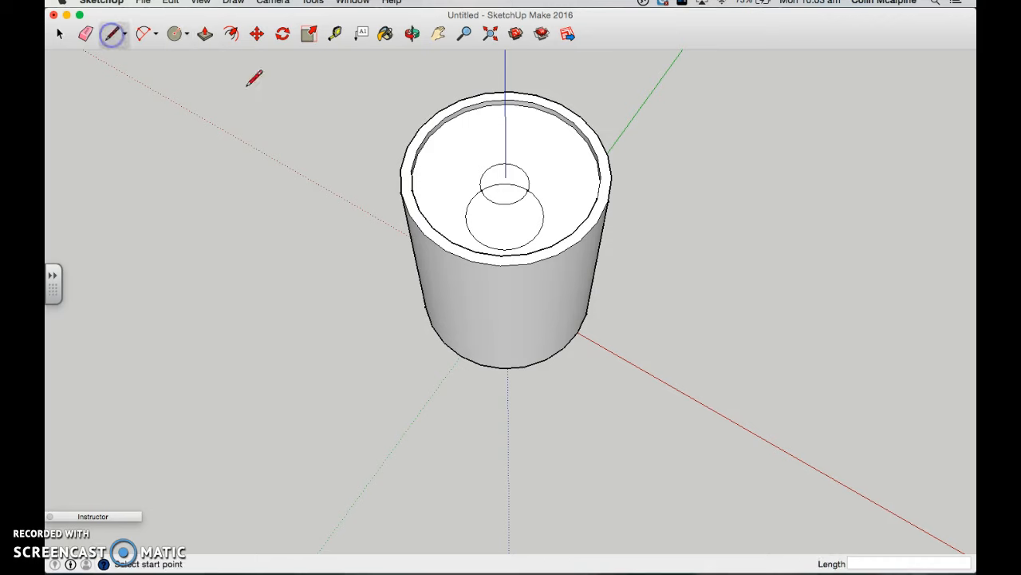
click(481, 179)
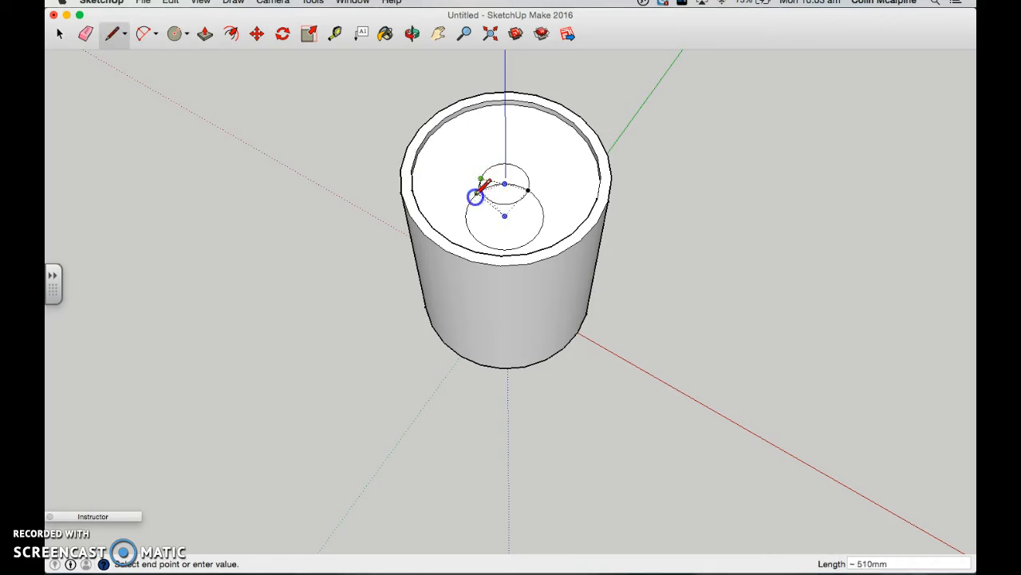
click(468, 213)
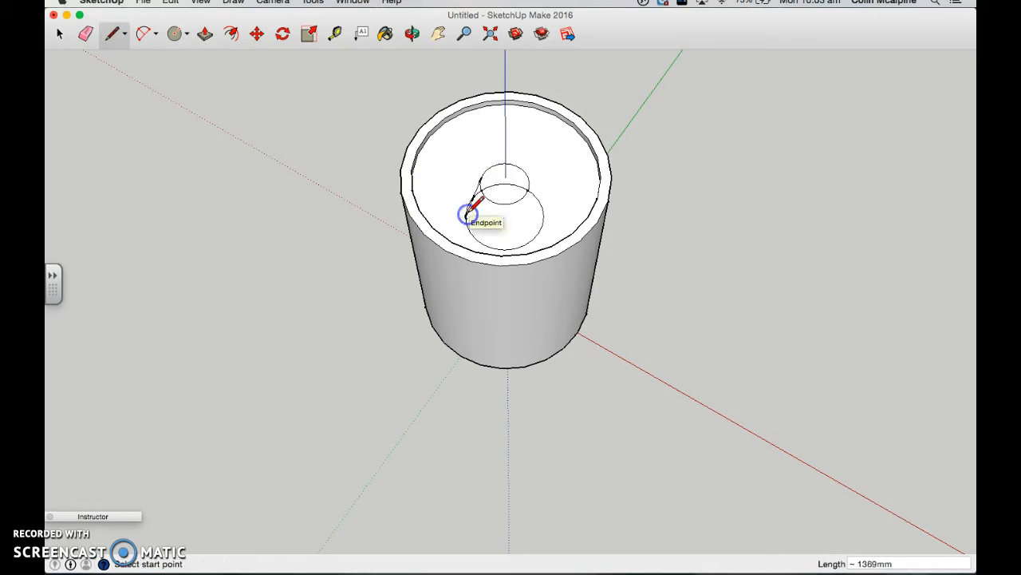
click(528, 184)
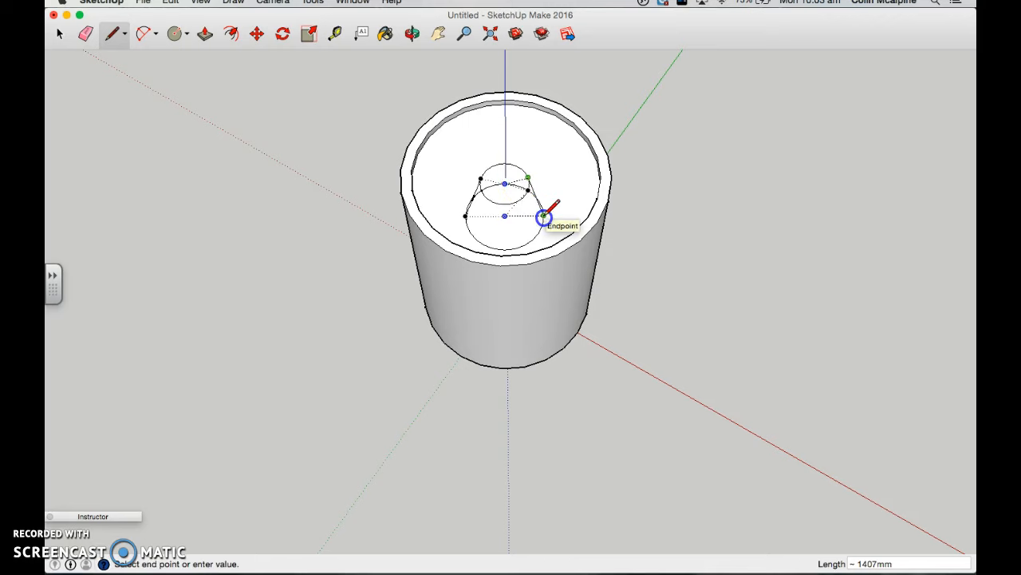
click(542, 216)
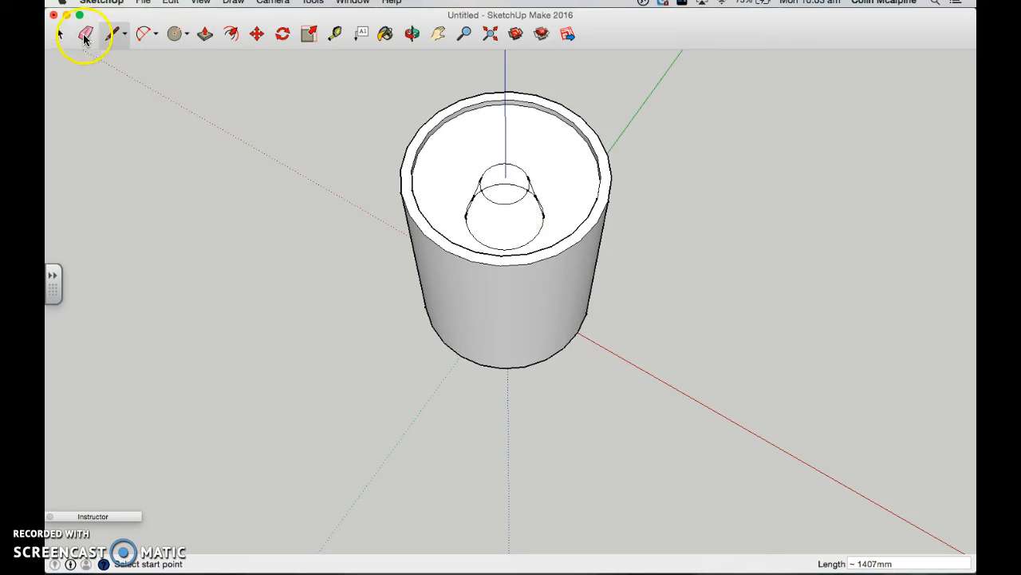
Erase the overlapping arcs and leftover side segments so that only the outer outline of the drinking opening remains.
click(85, 36)
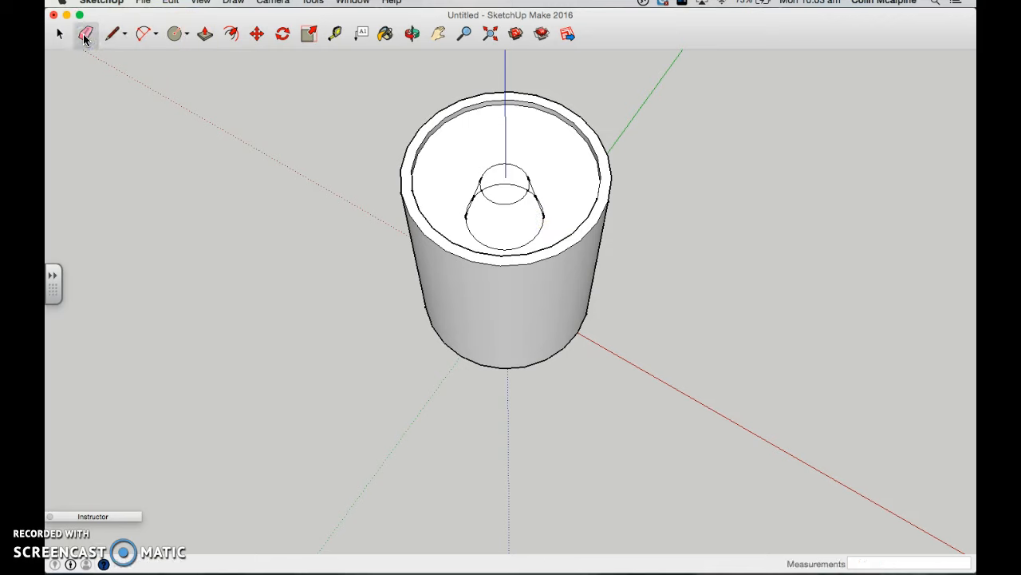
click(509, 206)
click(529, 189)
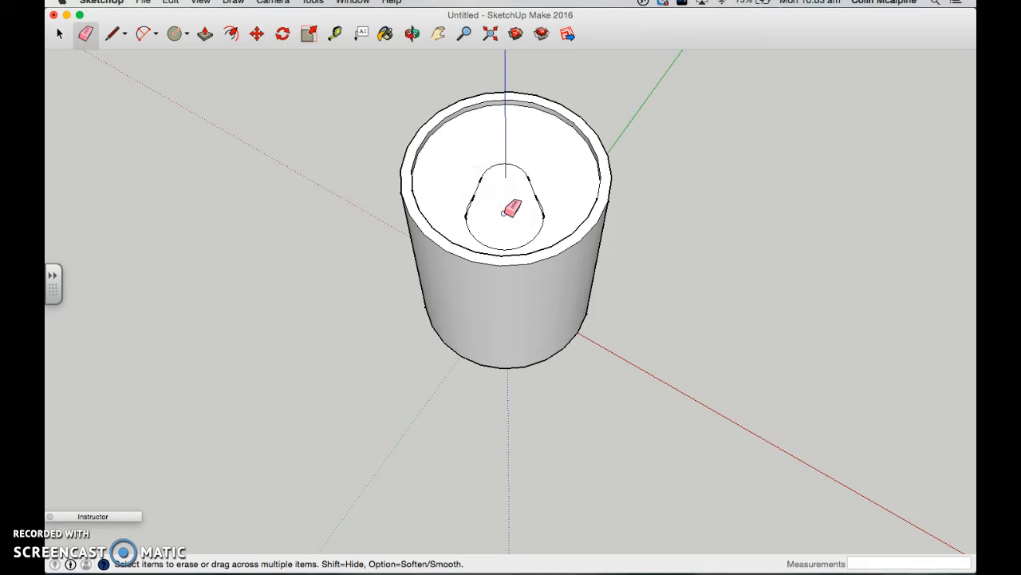
click(471, 207)
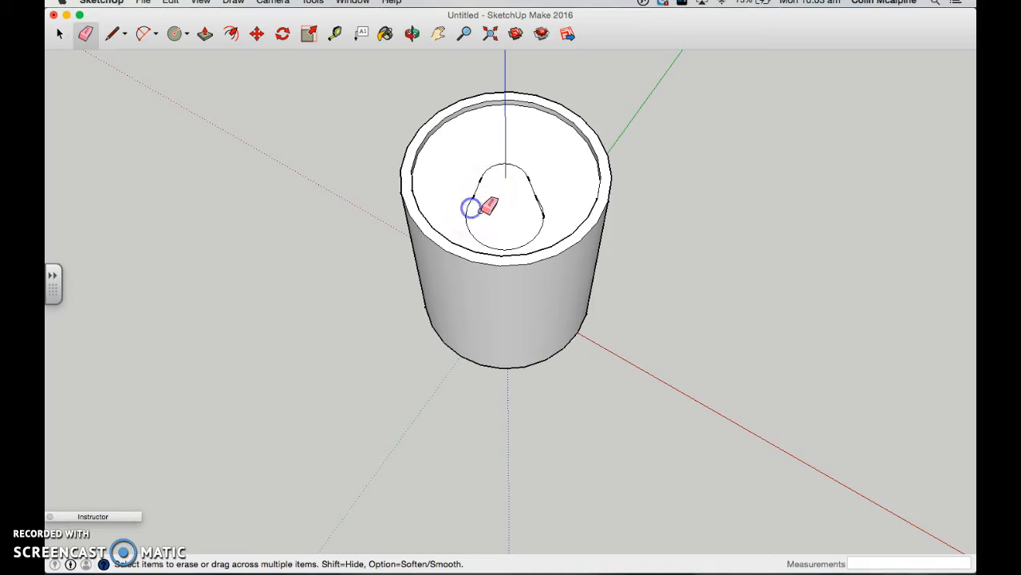
click(541, 209)
click(545, 214)
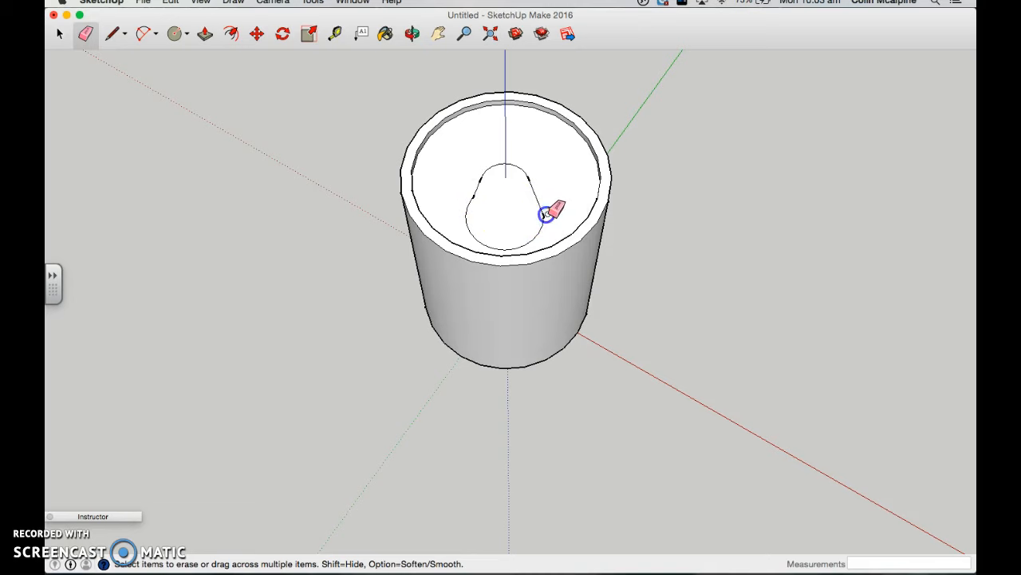
click(543, 213)
key(super+z)
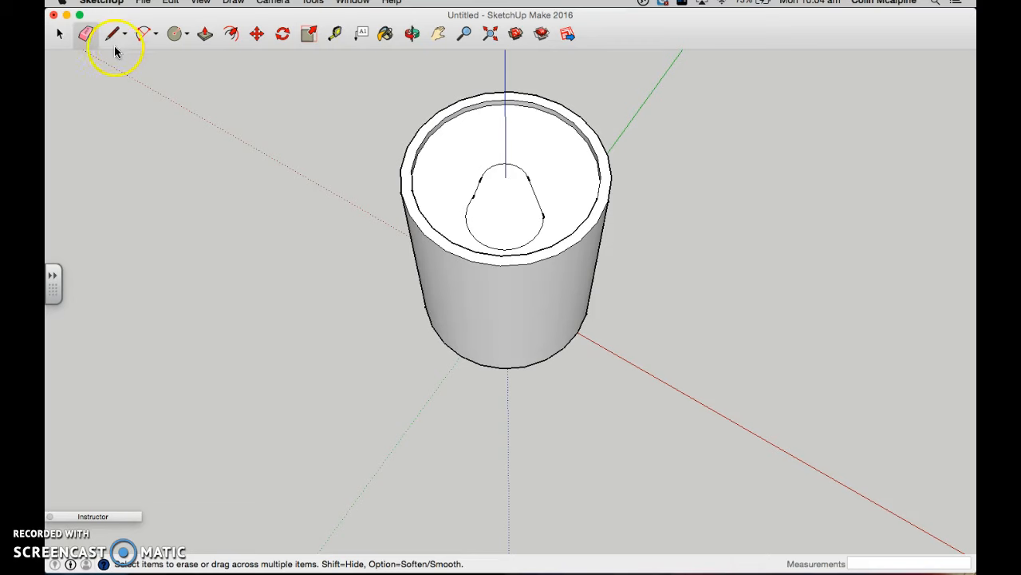
Delete the face inside the teardrop outline to cut the drinking opening in the lid.
click(69, 34)
click(512, 204)
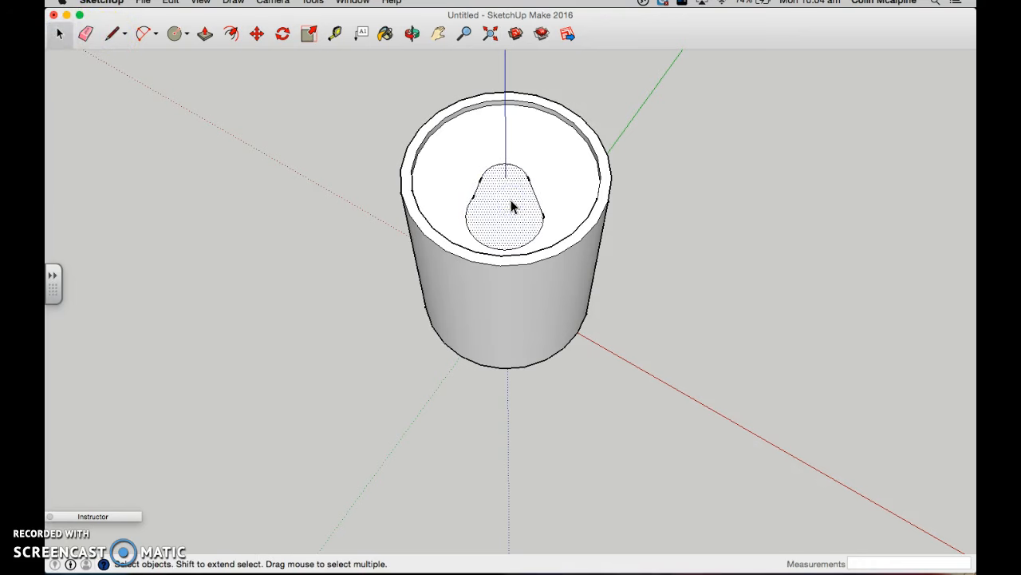
key(Delete)
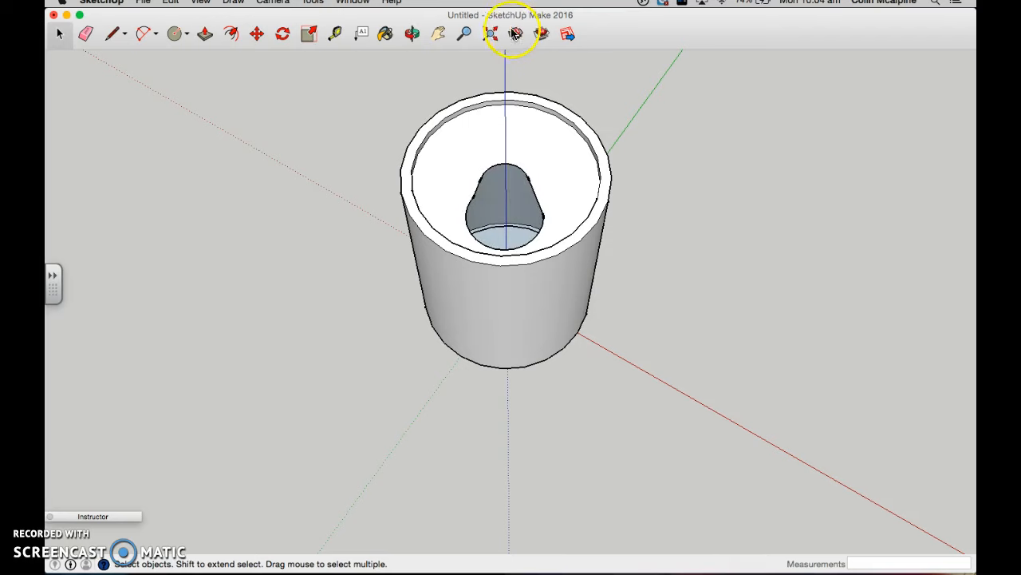
Raise the recessed lid face around the opening by about 99 mm with Push/Pull.
click(412, 33)
drag(650, 200, 647, 116)
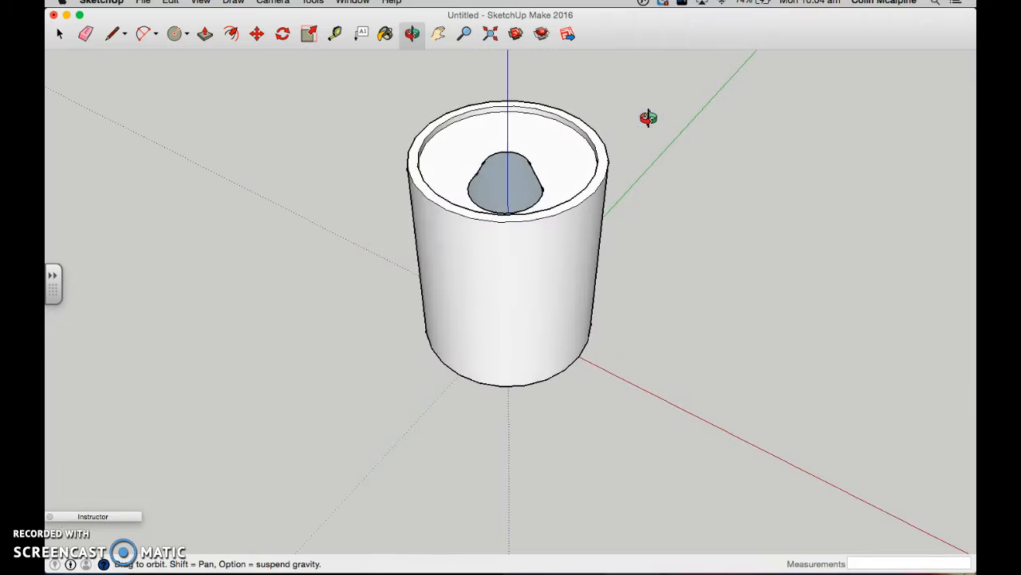
click(204, 33)
click(431, 150)
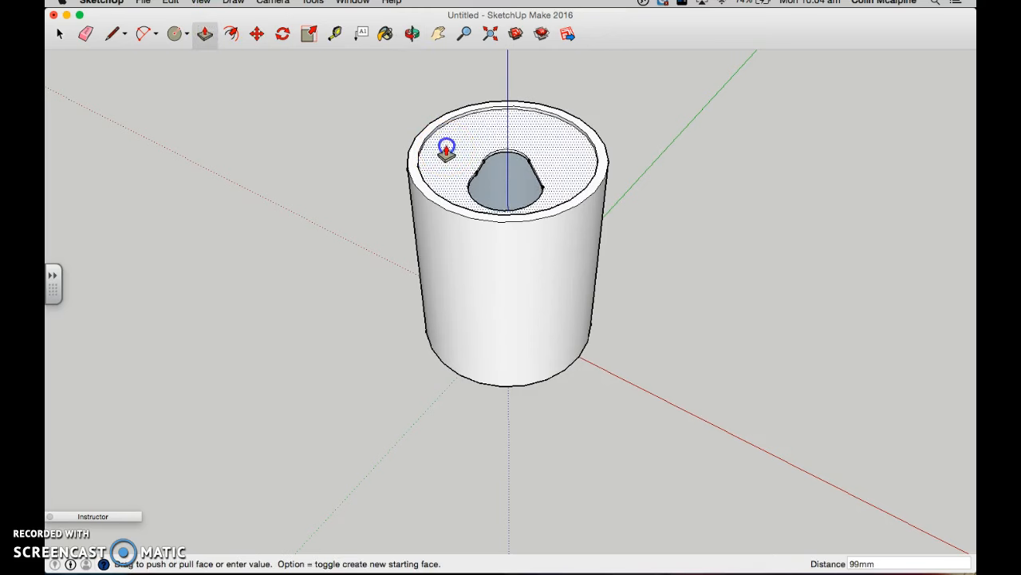
click(446, 149)
click(411, 34)
drag(767, 359, 701, 335)
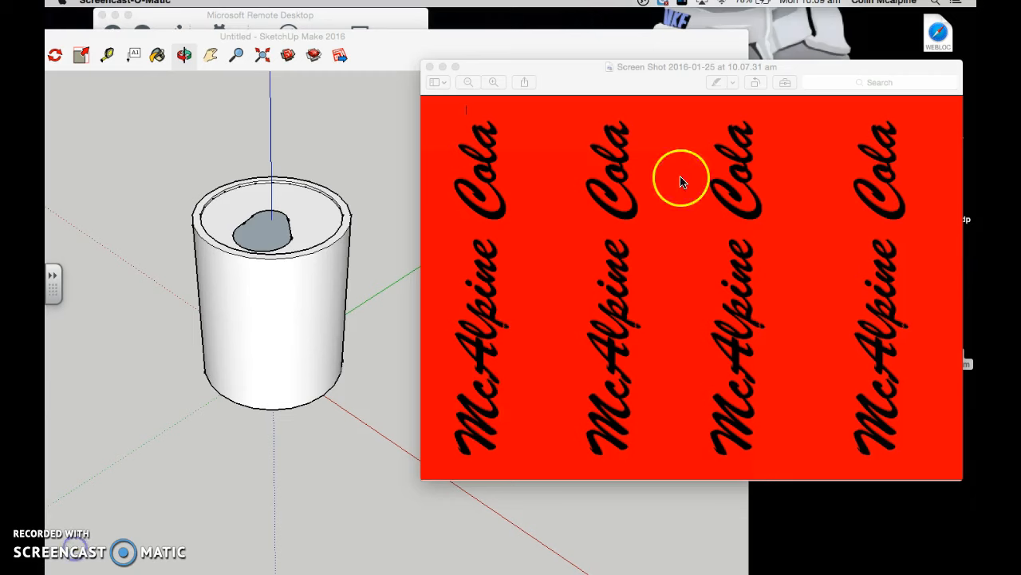
Close the red cola label image in Preview and switch back to the SketchUp model window.
click(643, 78)
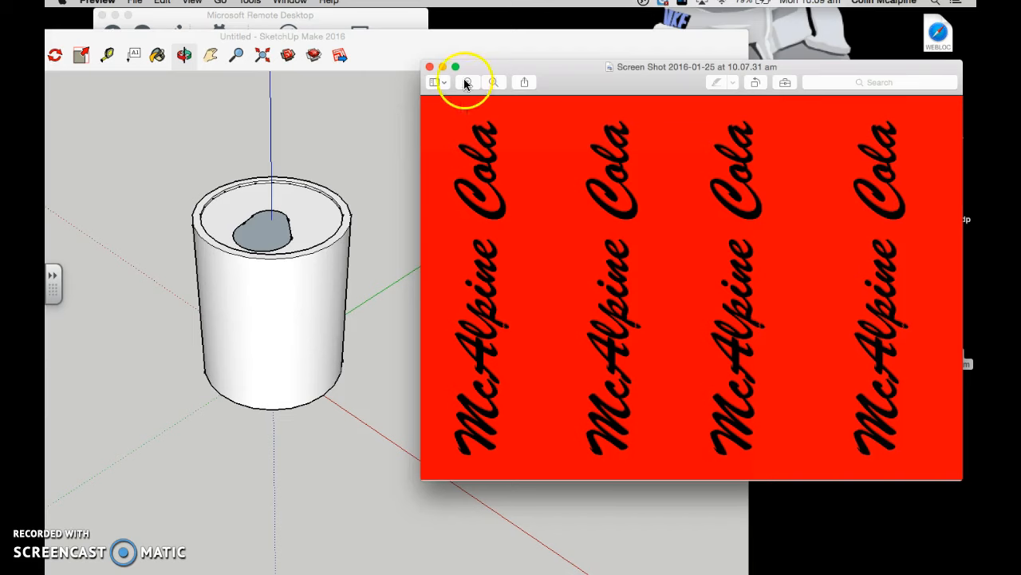
click(431, 66)
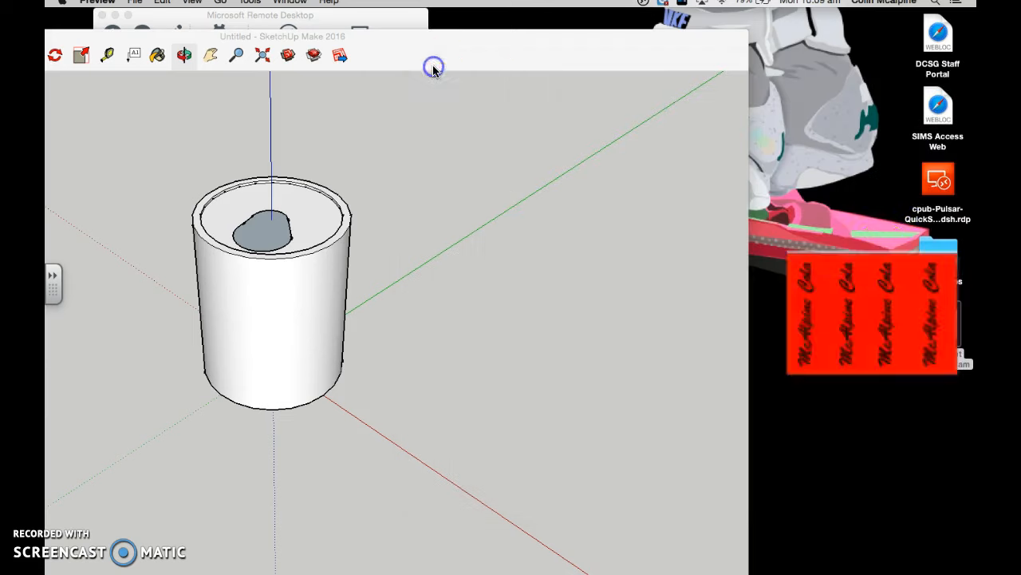
mouse_move(557, 53)
mouse_down()
mouse_move(752, 49)
mouse_move(812, 32)
mouse_move(798, 32)
mouse_up()
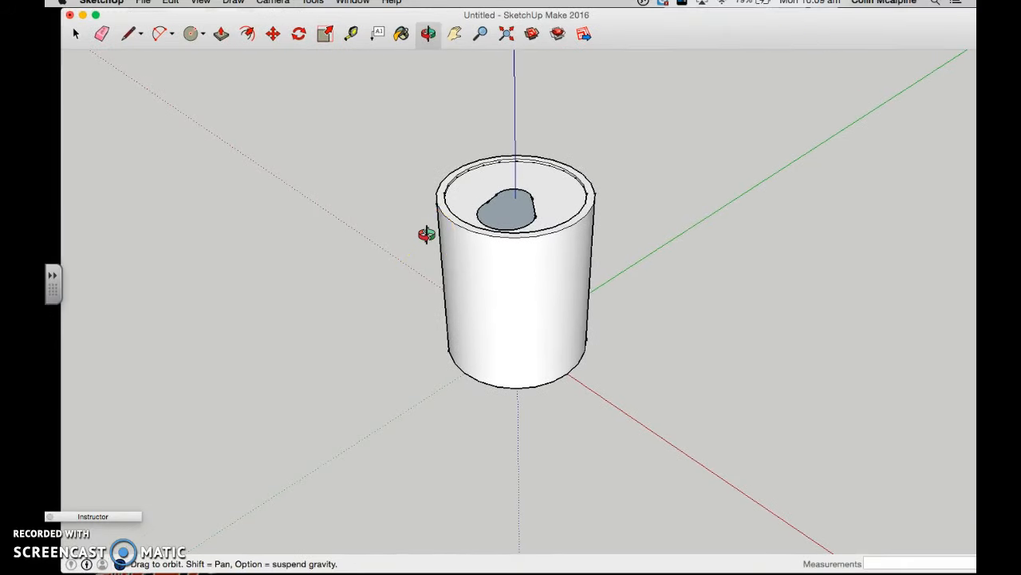
Import the red cola label image from the Desktop as a texture and fit it to the can's full height on a front side facet.
click(143, 3)
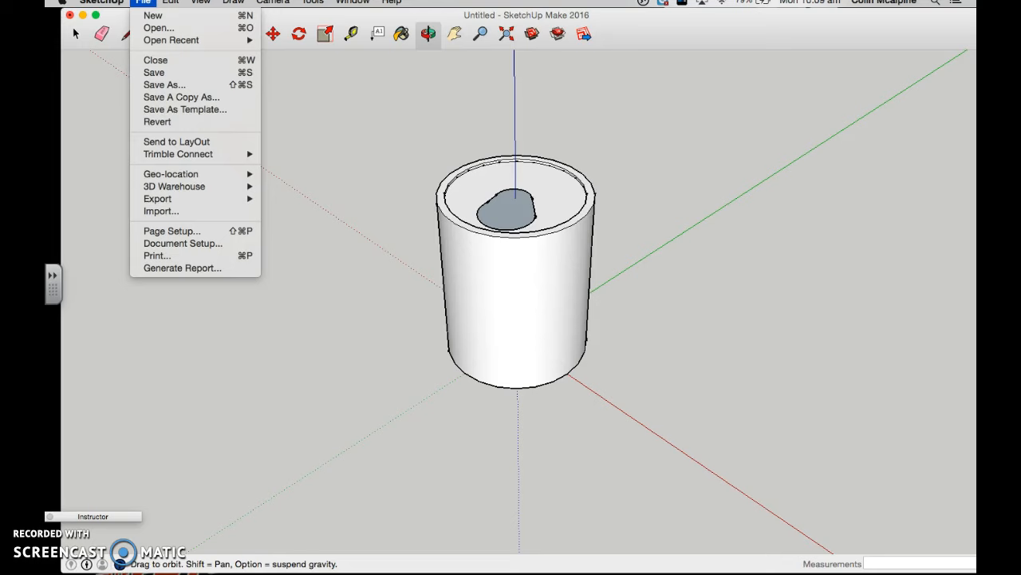
click(181, 214)
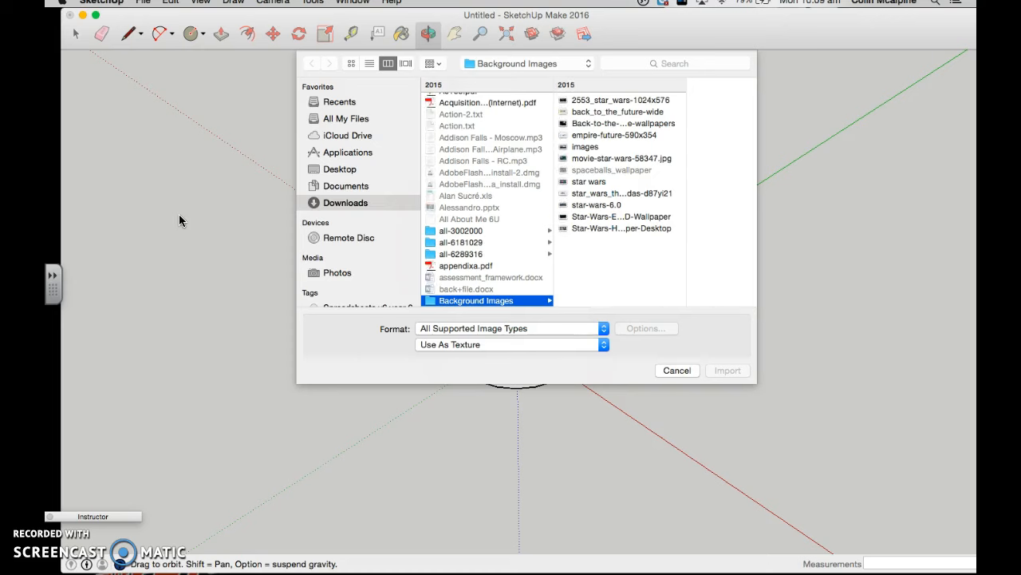
click(340, 170)
click(479, 159)
click(727, 370)
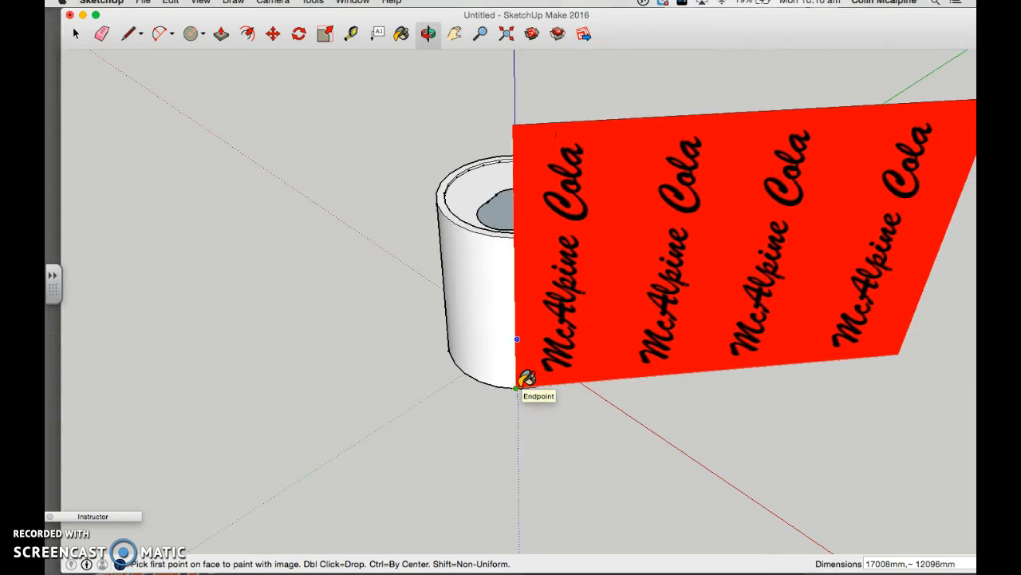
click(517, 387)
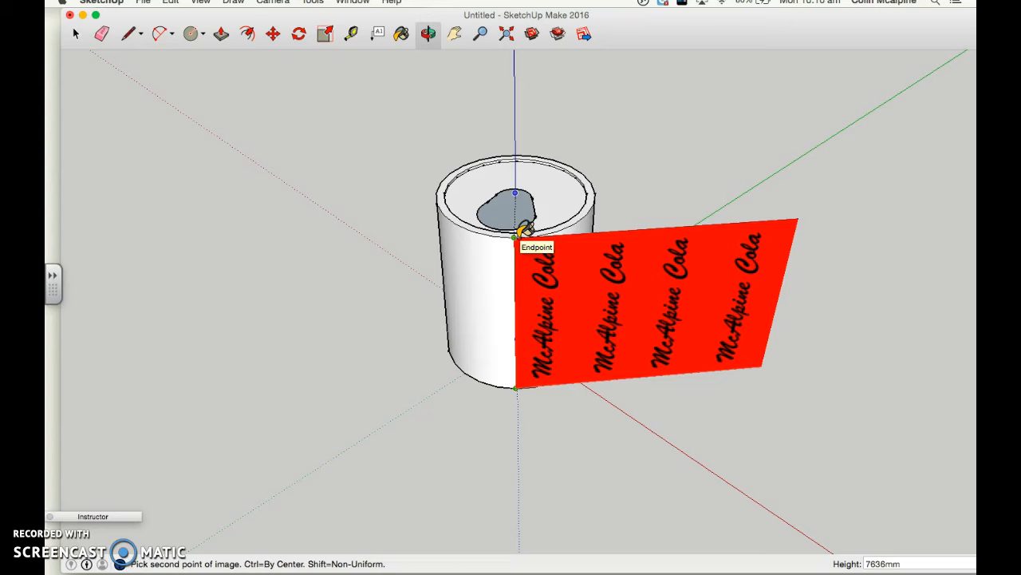
click(524, 231)
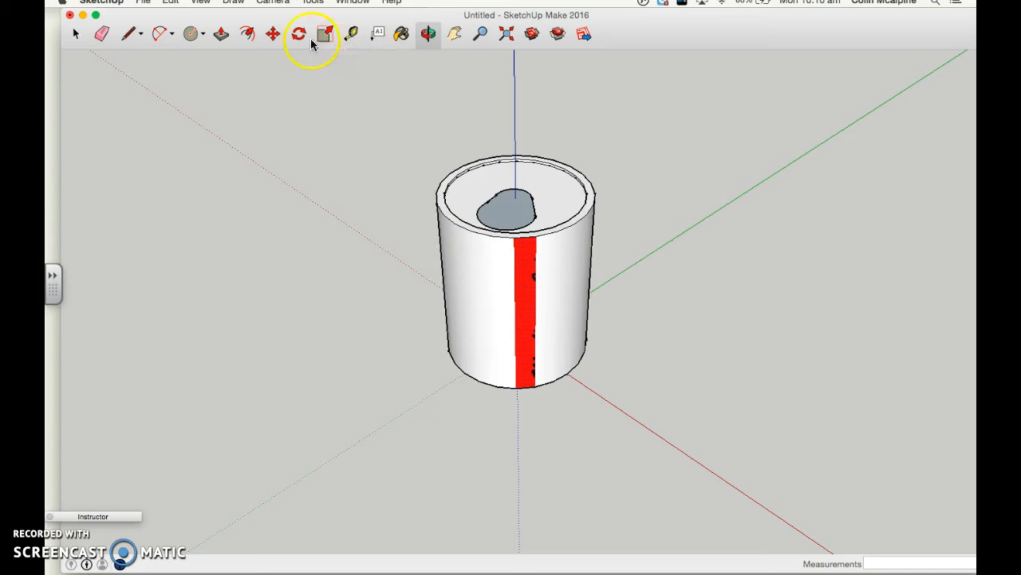
Start the Paint Bucket and display the Colors In Model material collection, with the palette placed closer to the can.
click(402, 35)
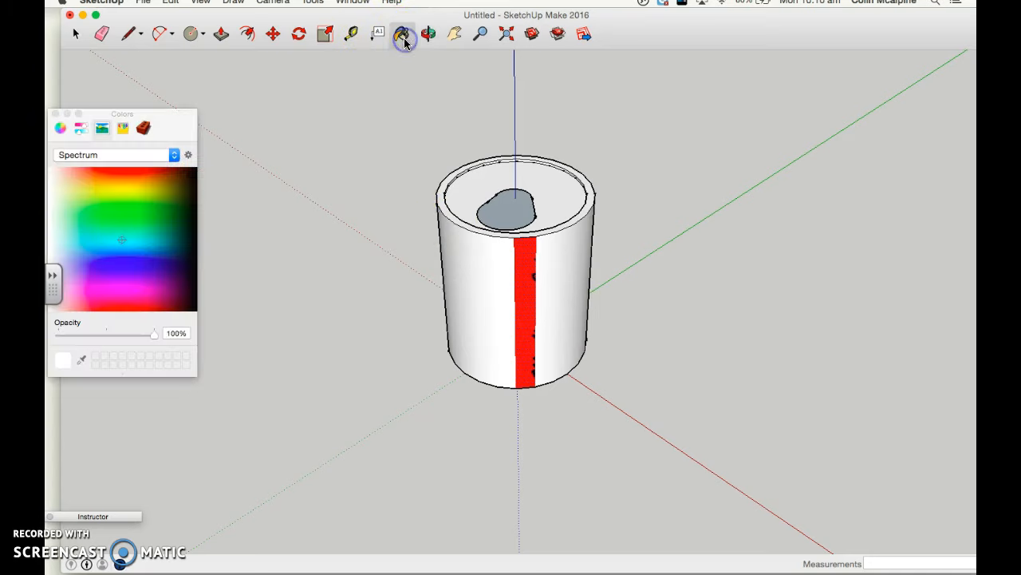
drag(180, 132, 262, 132)
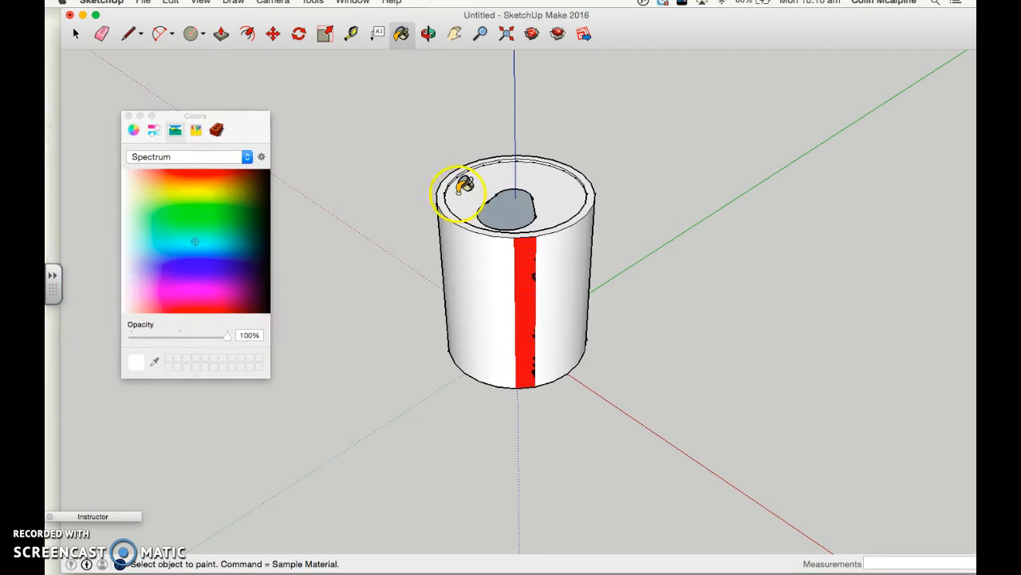
click(137, 129)
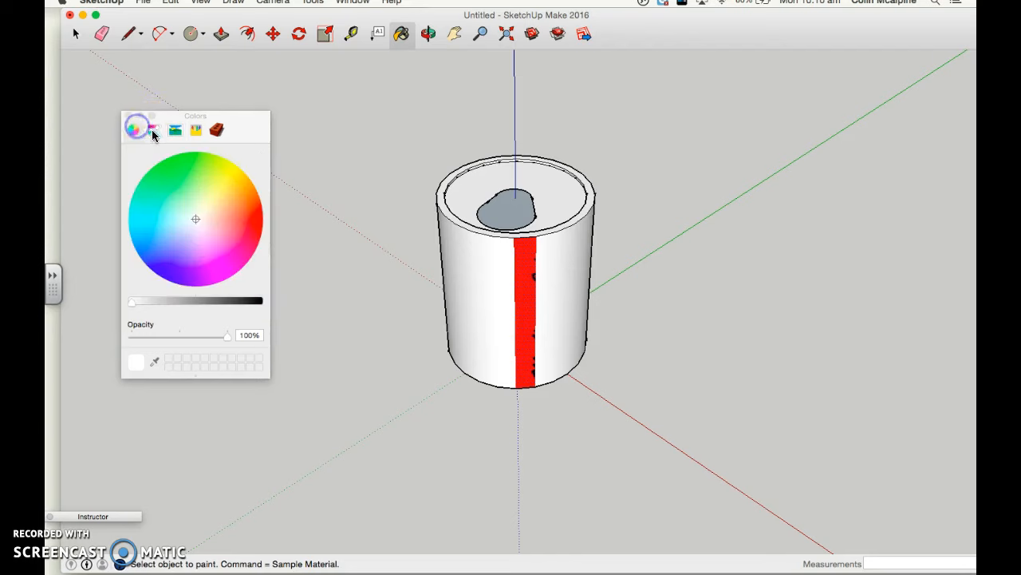
click(153, 129)
click(198, 130)
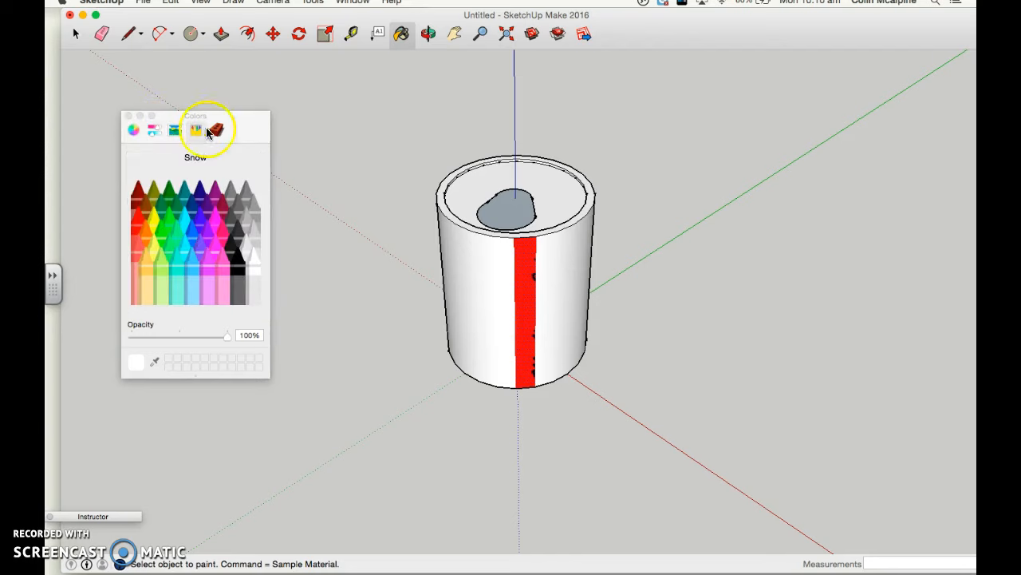
click(217, 131)
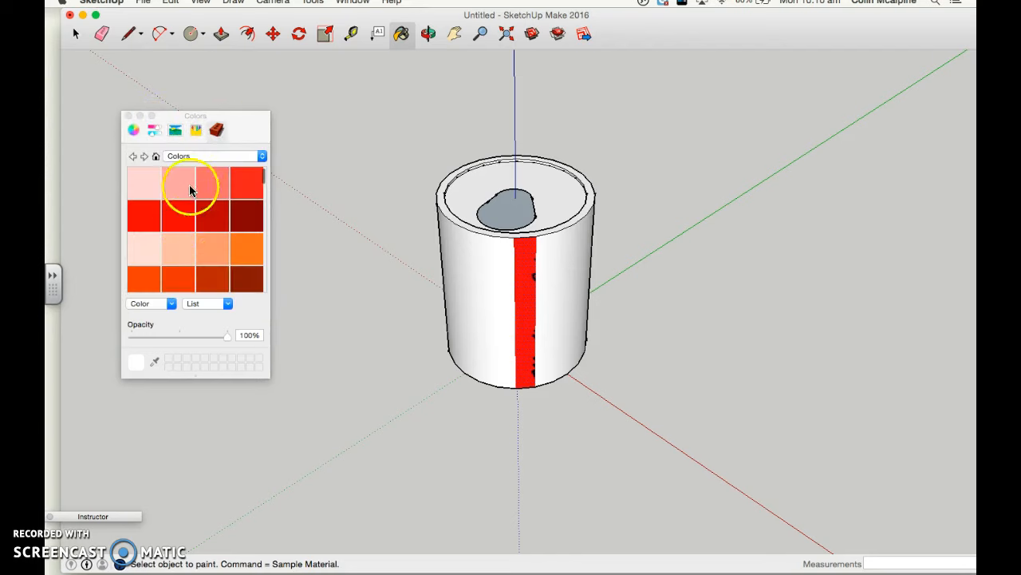
click(155, 157)
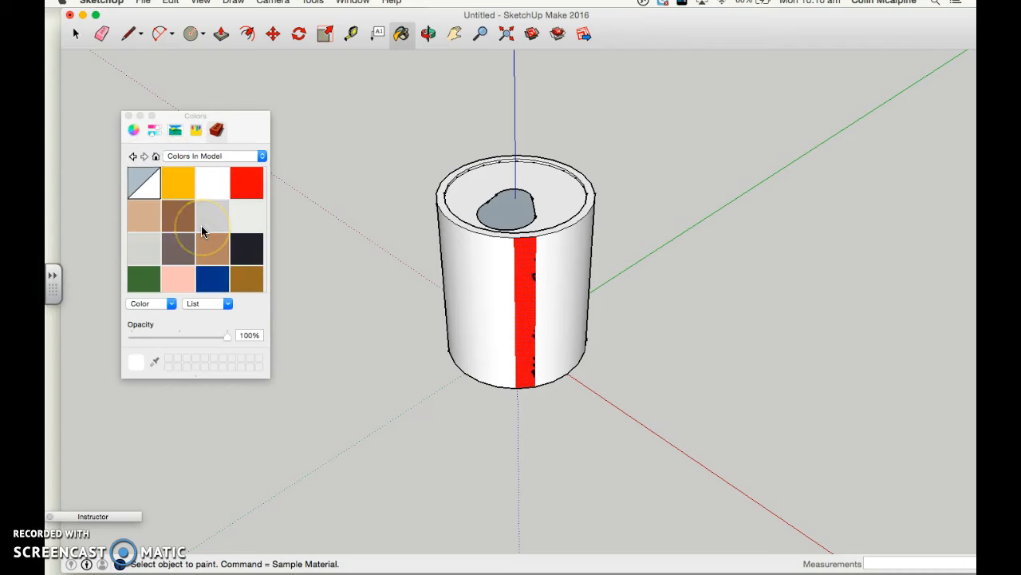
Choose the imported red cola label texture from the model's materials and paint it around the can's entire curved side.
click(263, 156)
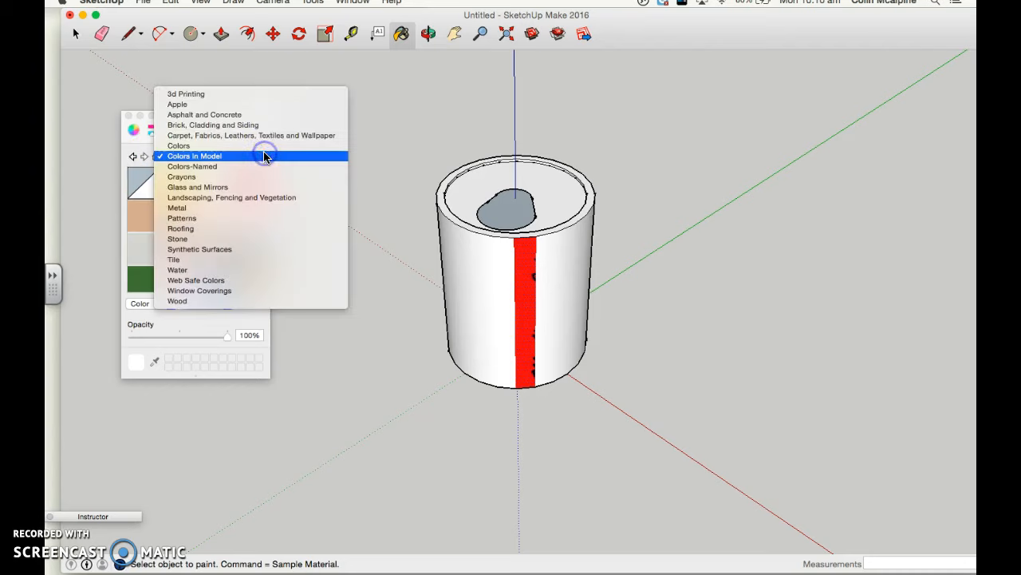
click(266, 156)
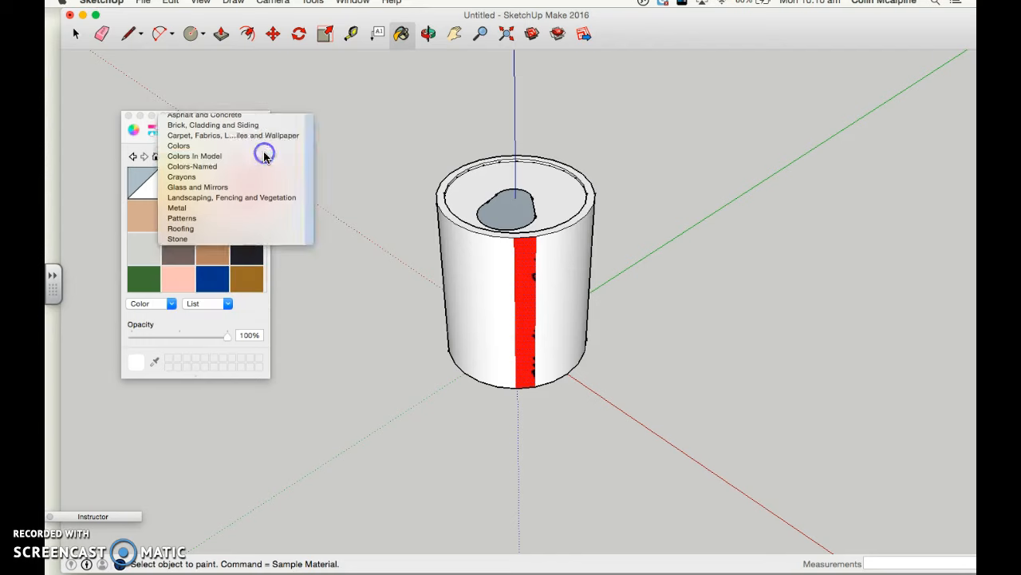
click(254, 242)
scroll(259, 237, down, 5)
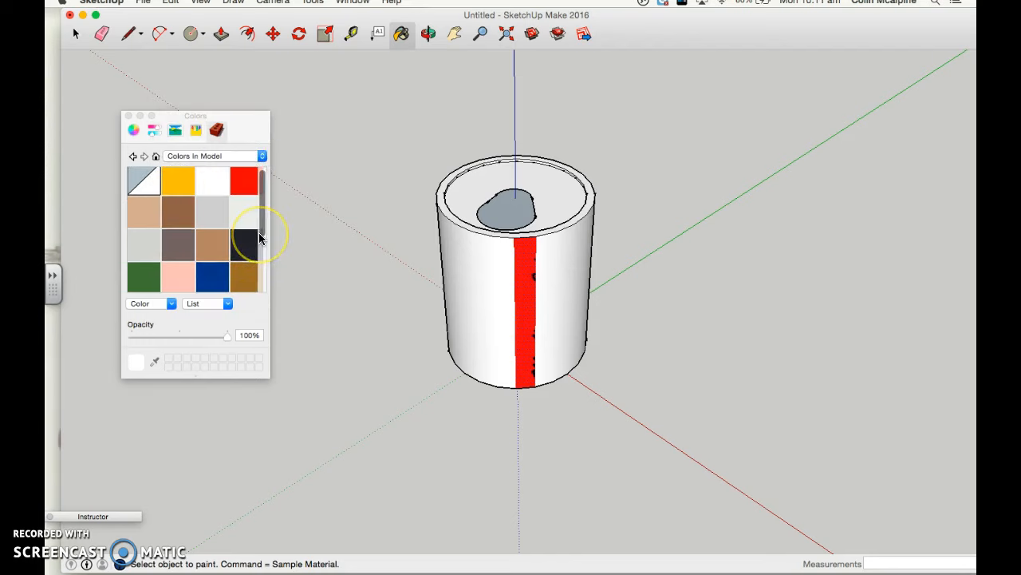
double_click(150, 275)
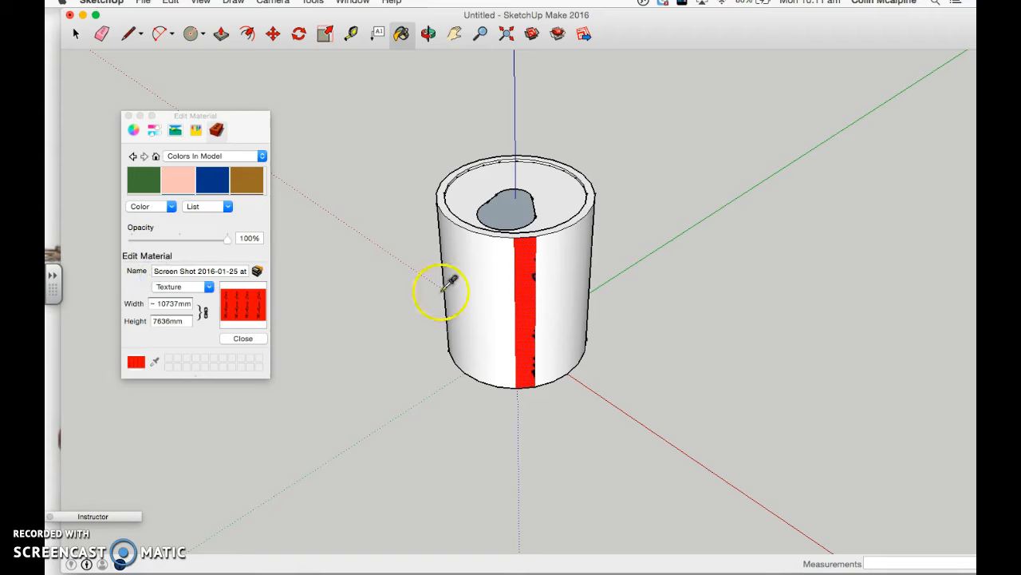
click(401, 34)
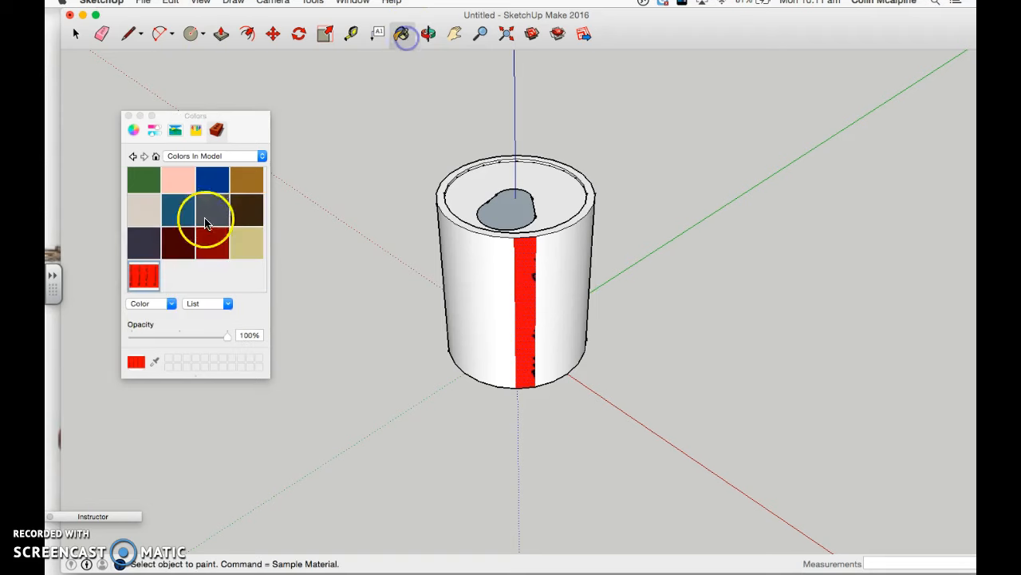
click(559, 301)
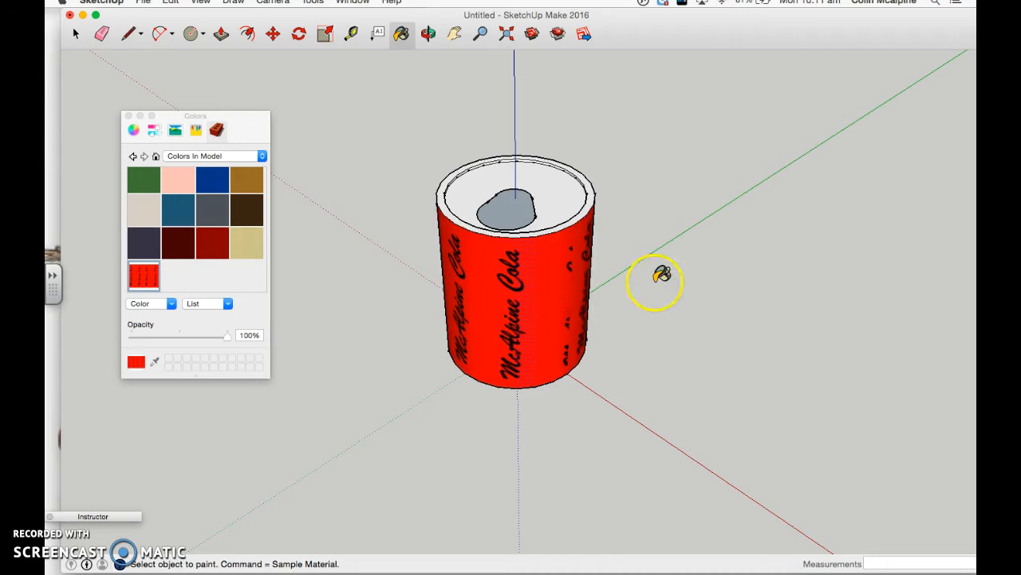
Orbit around the finished can to examine the wrapped label, the lid opening and the recessed base.
click(428, 35)
drag(606, 263, 553, 309)
drag(655, 408, 711, 475)
drag(686, 406, 467, 327)
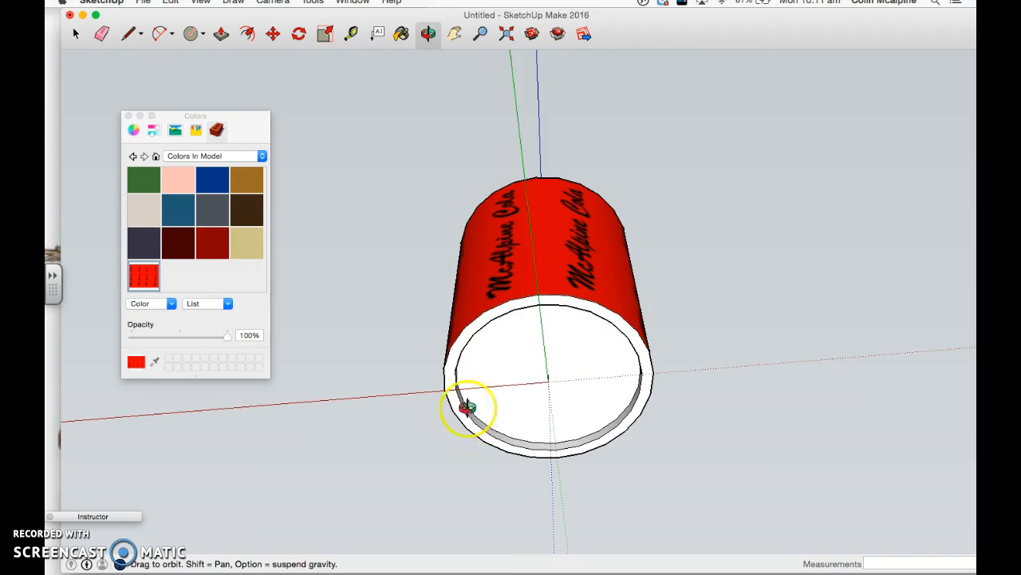
drag(687, 268, 710, 403)
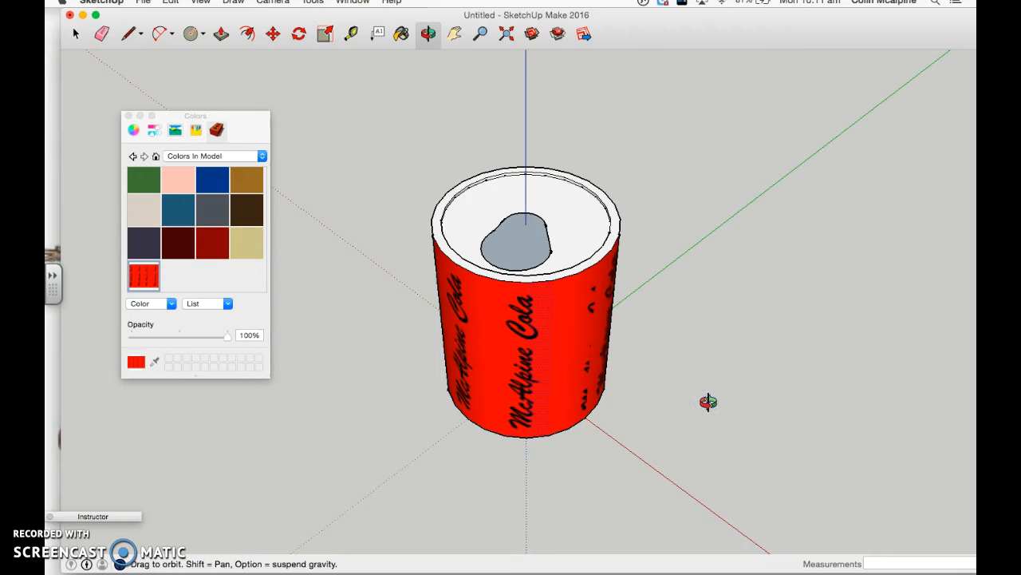
drag(729, 380, 660, 272)
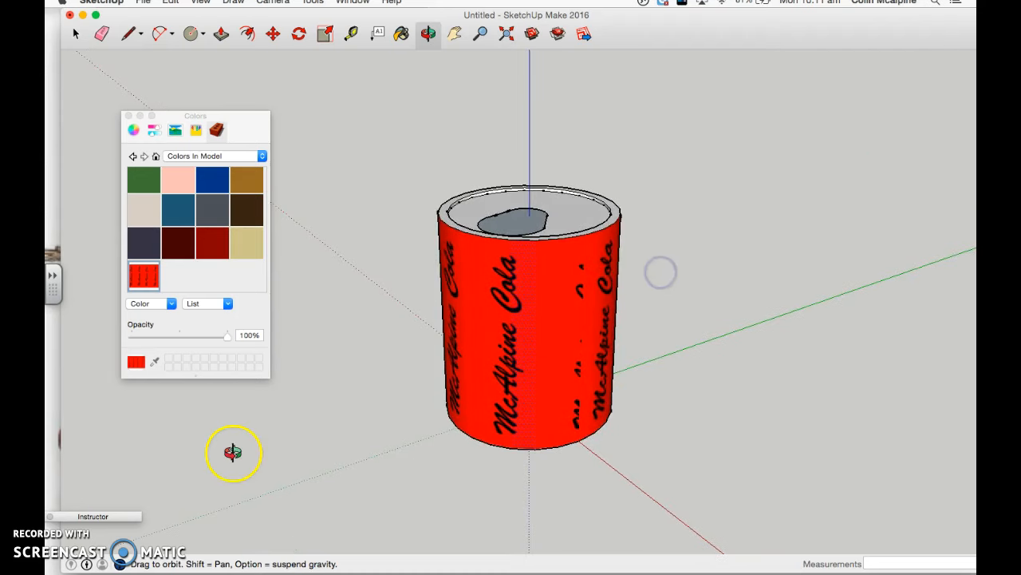